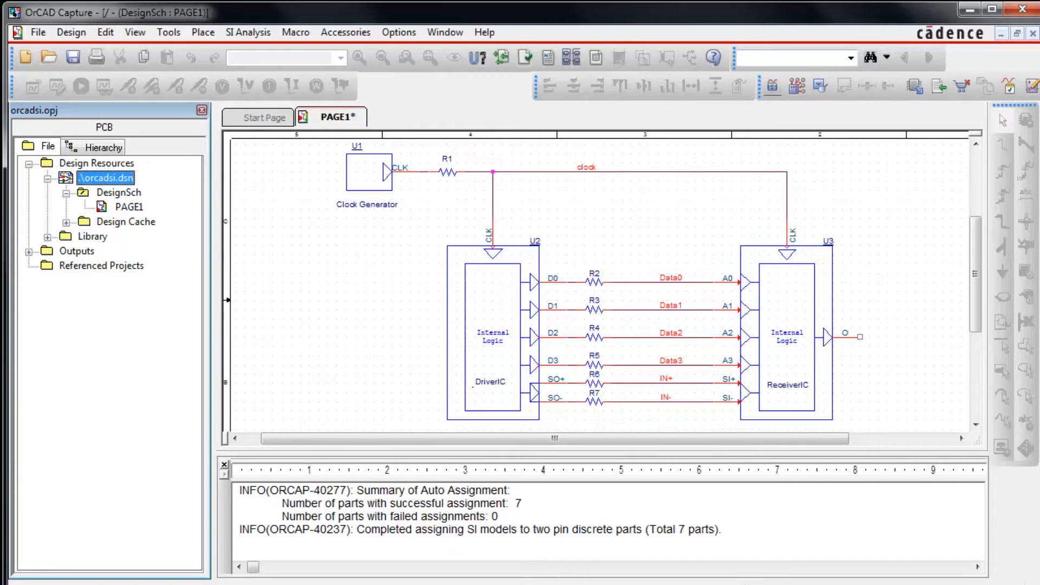
Step: Open SI model assignment for parts U2 and U3, and assign the DriverIC model from OrCADSIExample.dml to U2
click(482, 294)
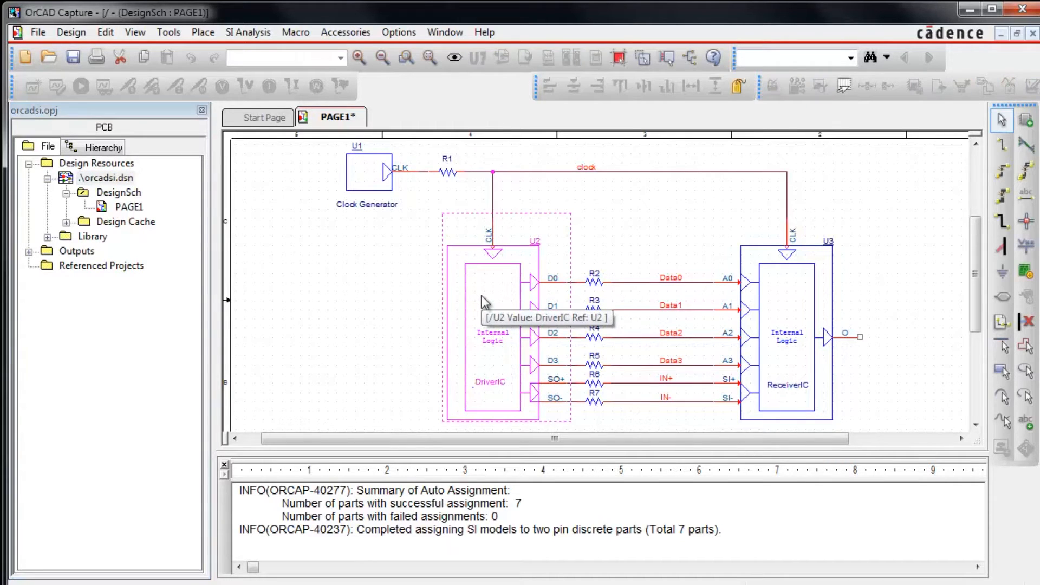
ctrl+click(786, 314)
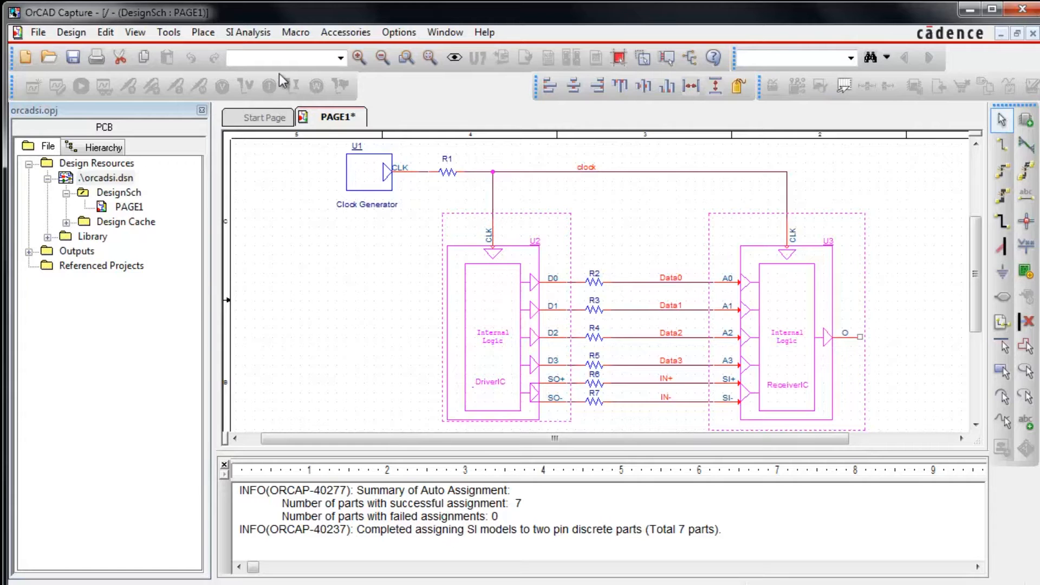
click(255, 33)
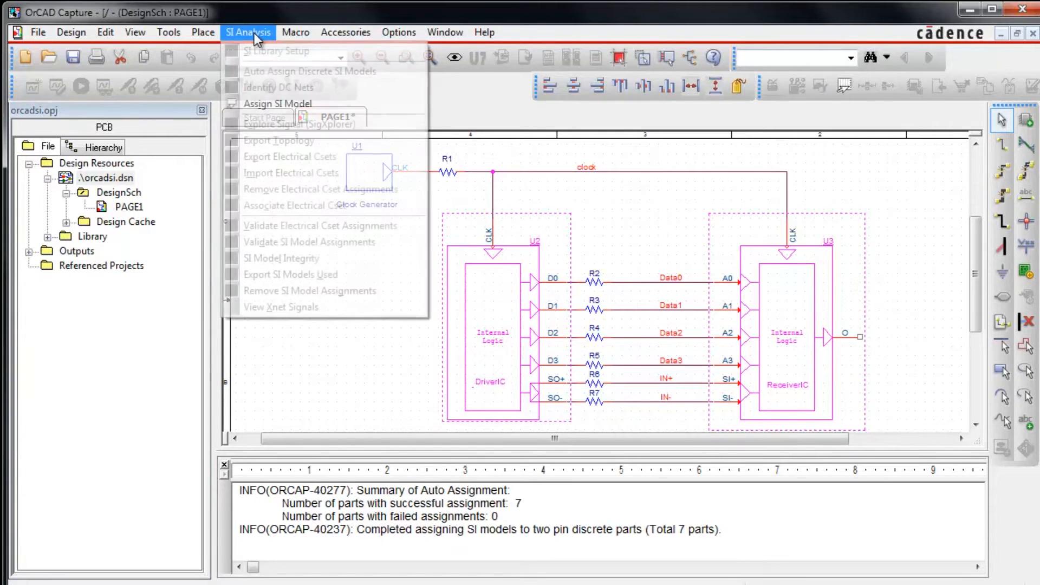
click(270, 104)
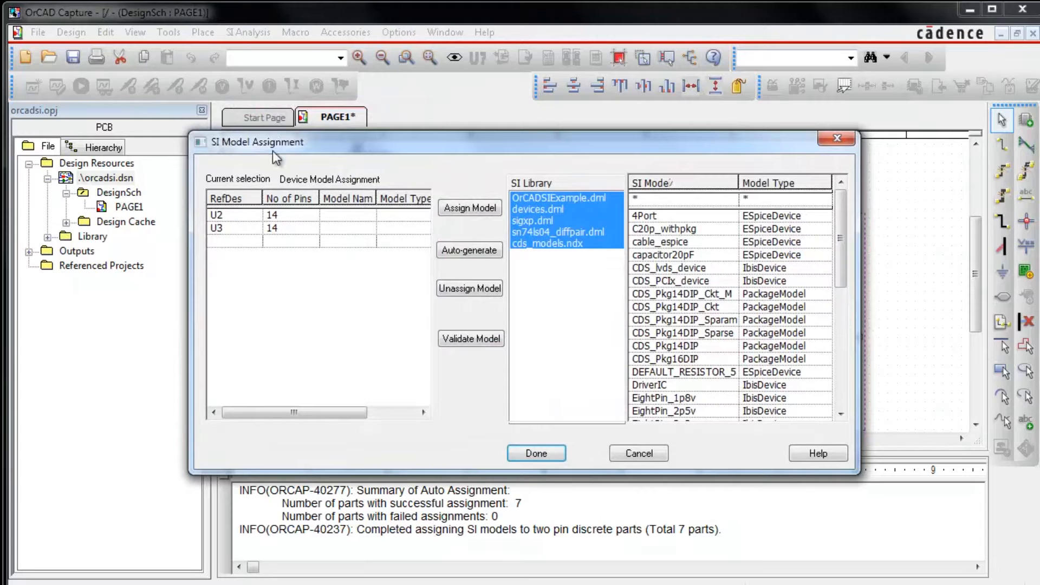
click(285, 215)
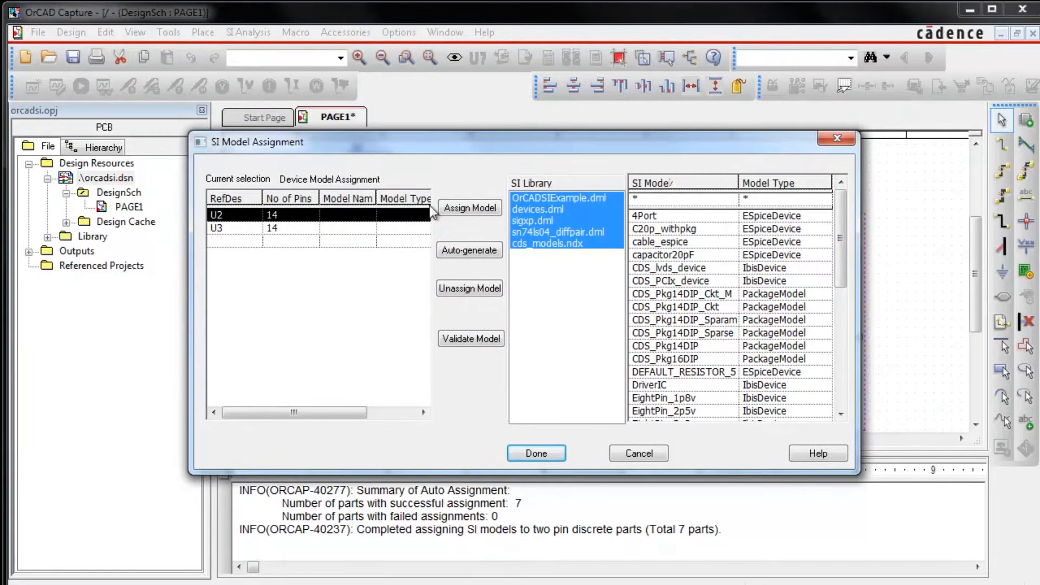
click(525, 199)
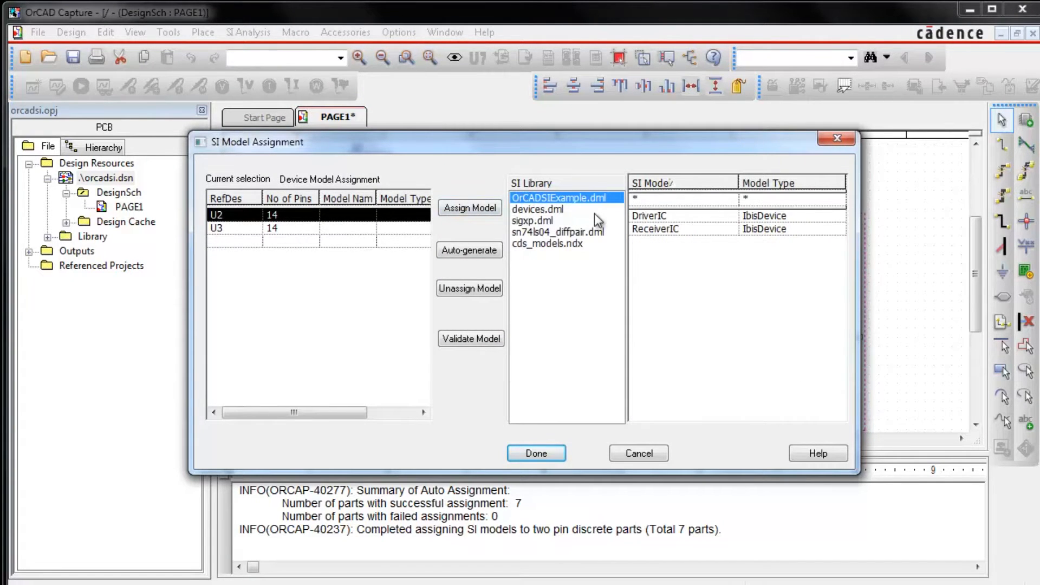
click(648, 216)
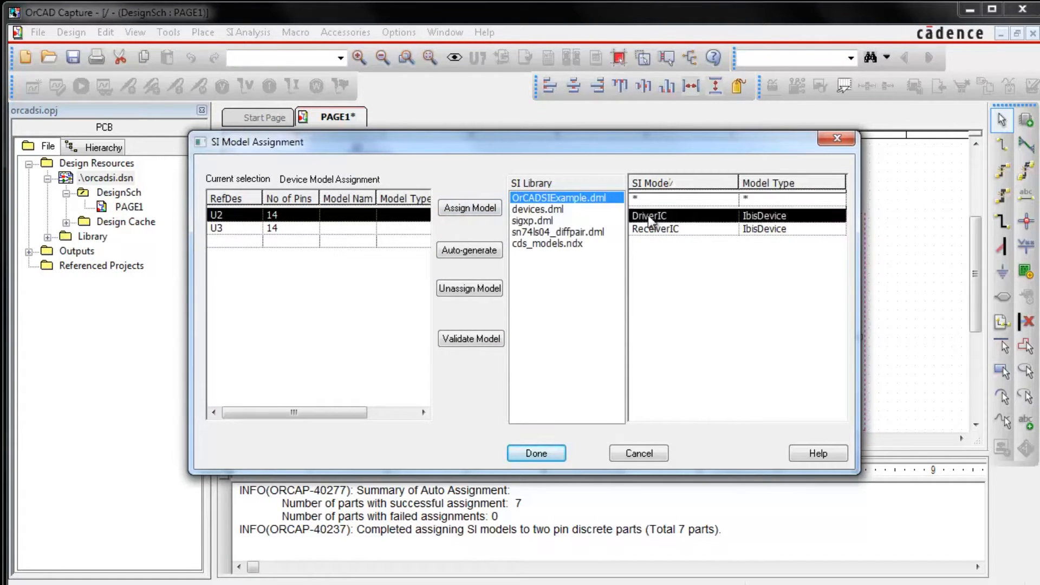
click(469, 208)
Step: Assign the ReceiverIC model to U3 and complete the SI model assignment
click(359, 230)
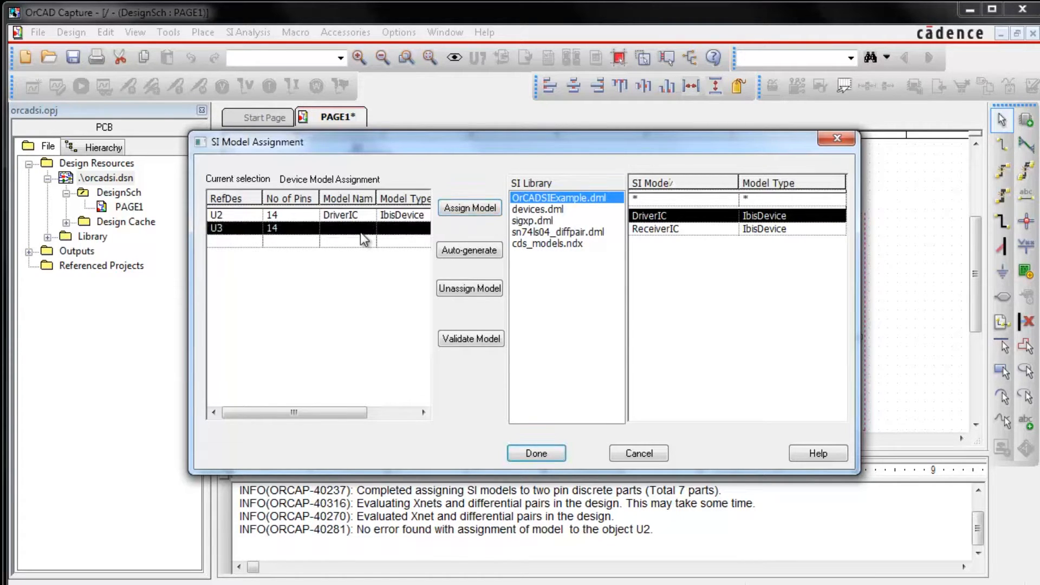
click(657, 229)
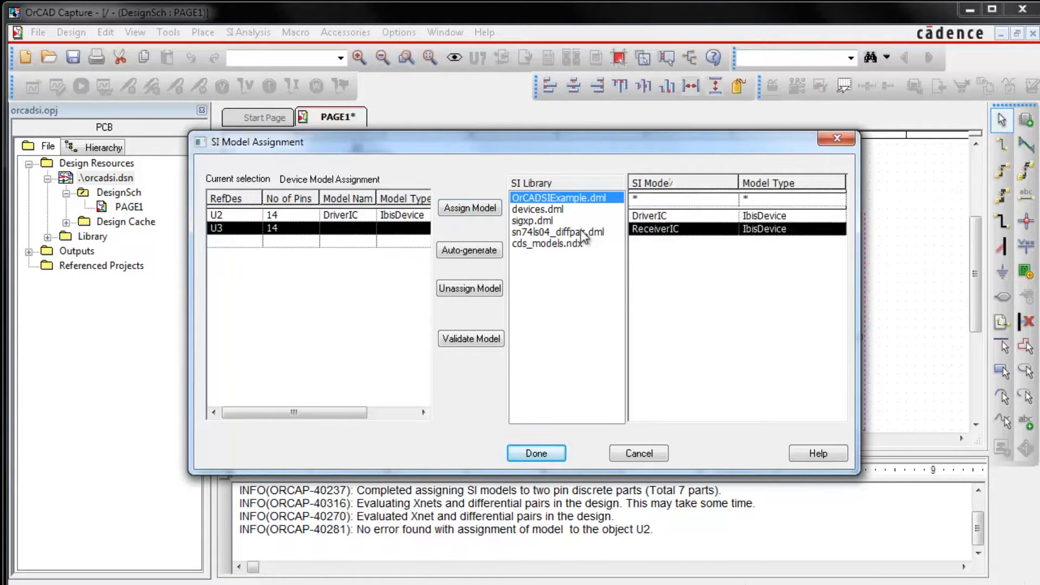
click(479, 210)
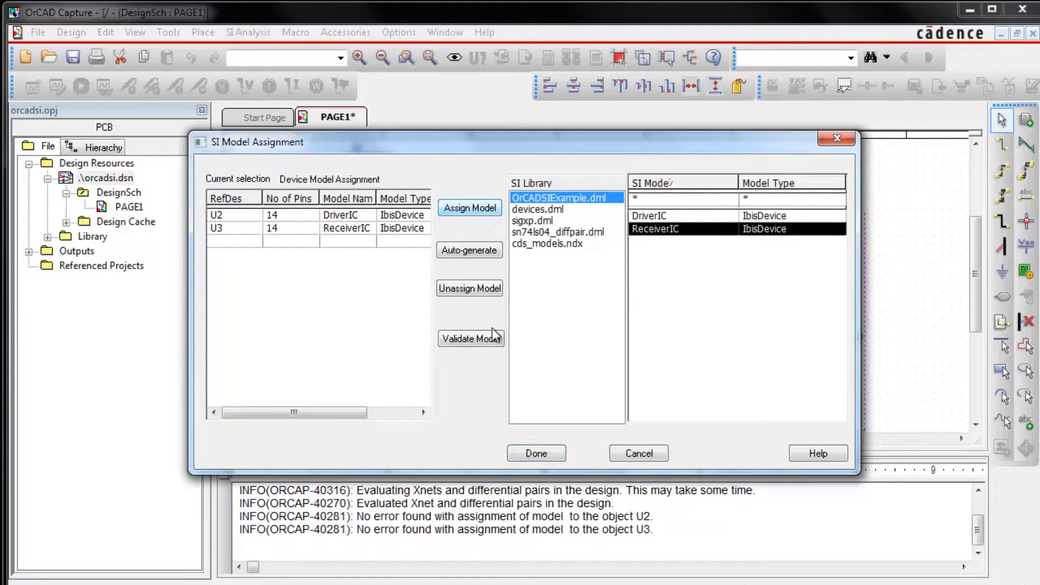
click(529, 448)
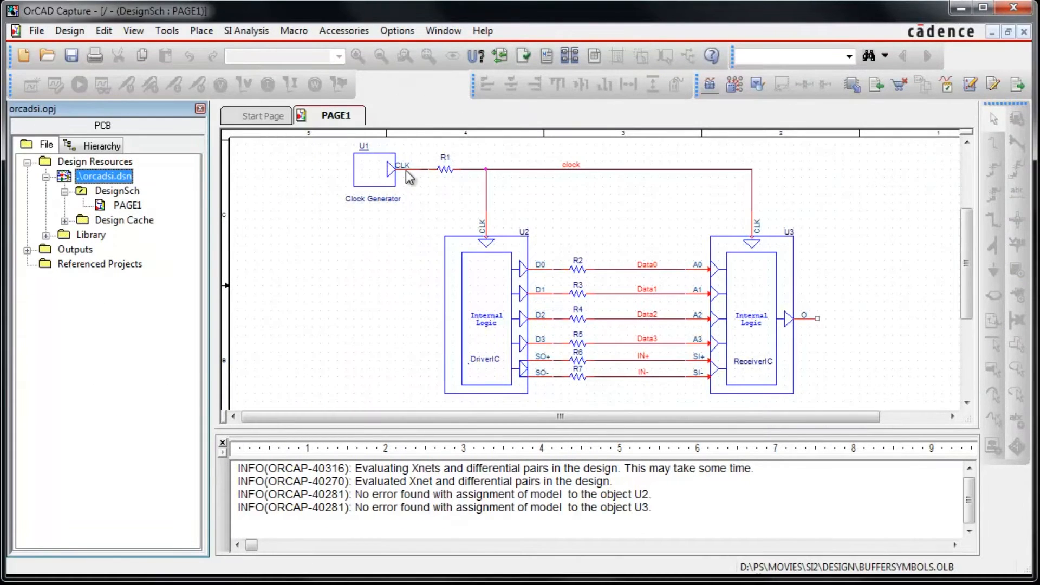
Step: Assign the CDSDefaultOutput_3p3 output model to the CLK pin of the clock generator U1 and complete the assignment
click(406, 171)
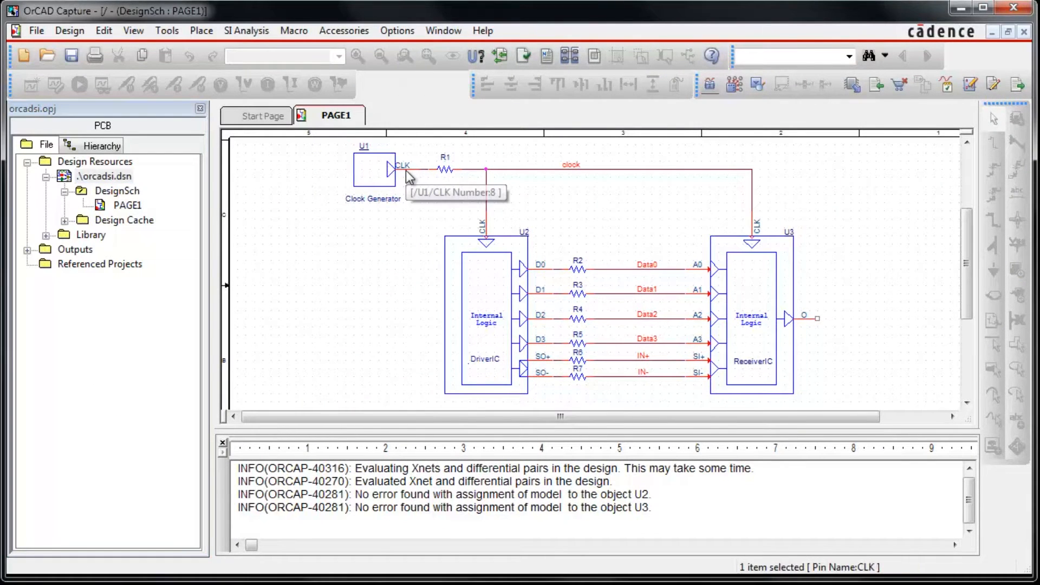
click(271, 32)
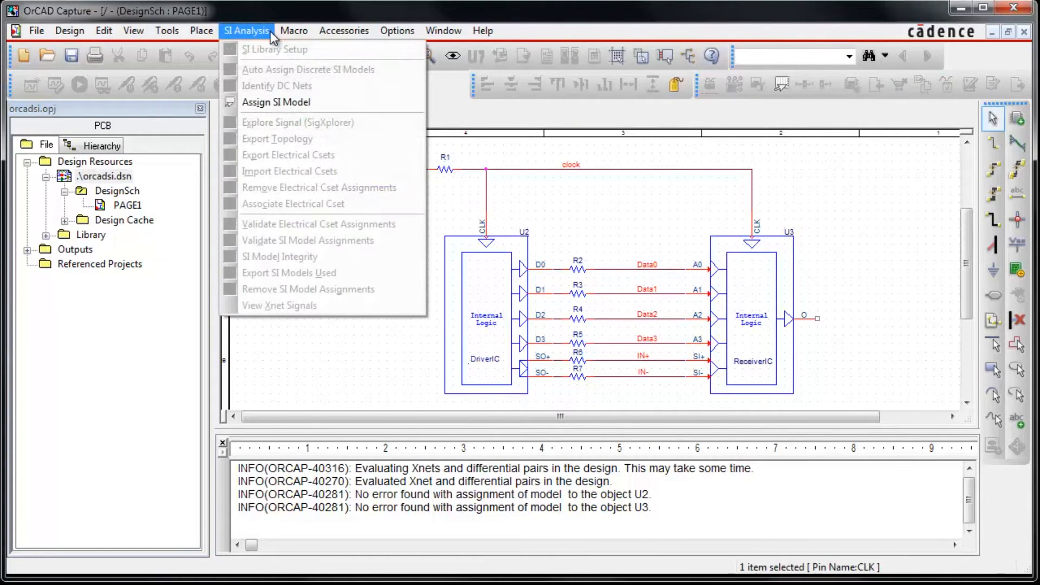
click(284, 101)
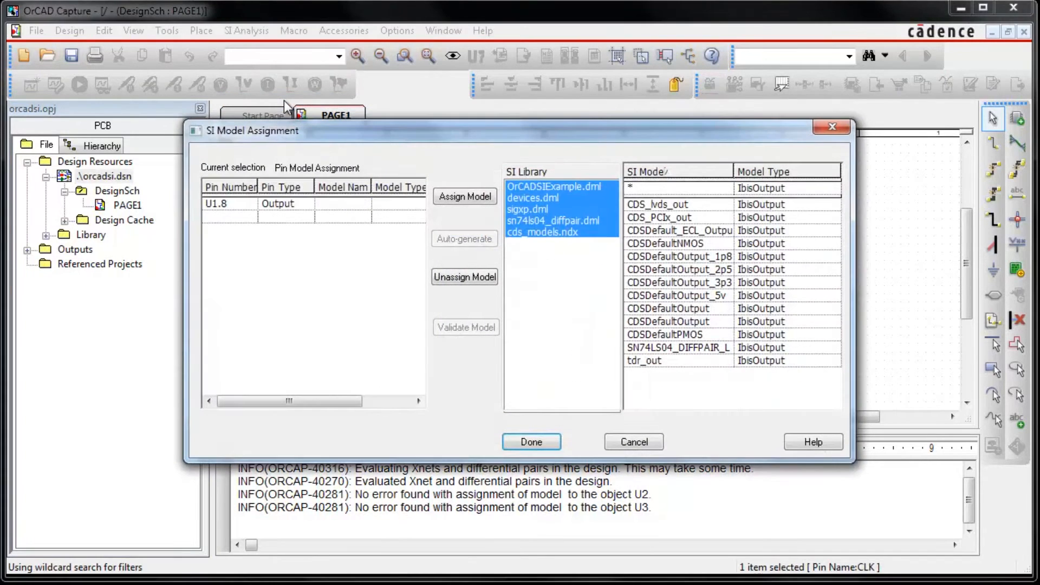
click(662, 283)
click(368, 204)
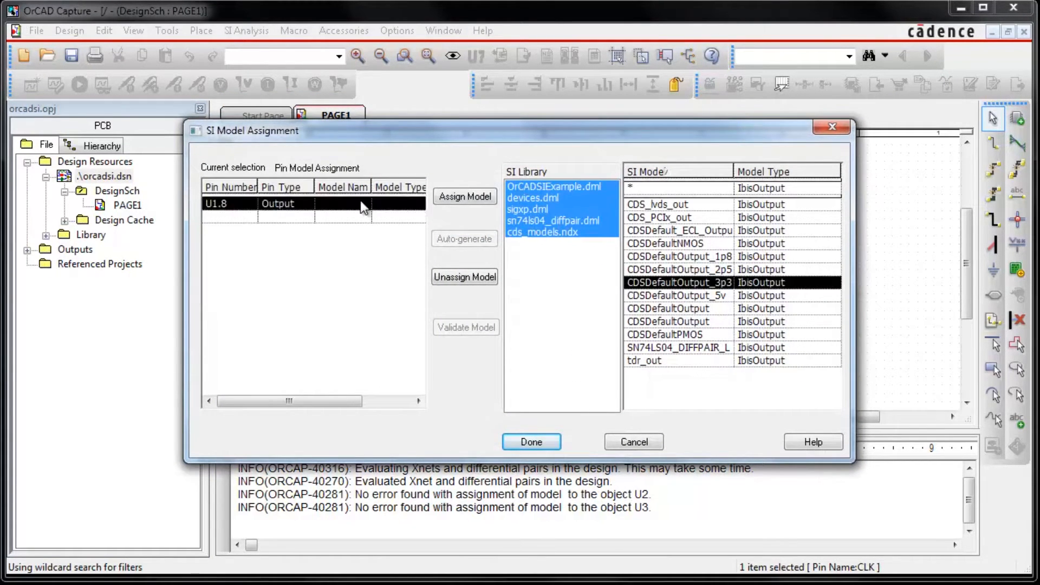
click(472, 197)
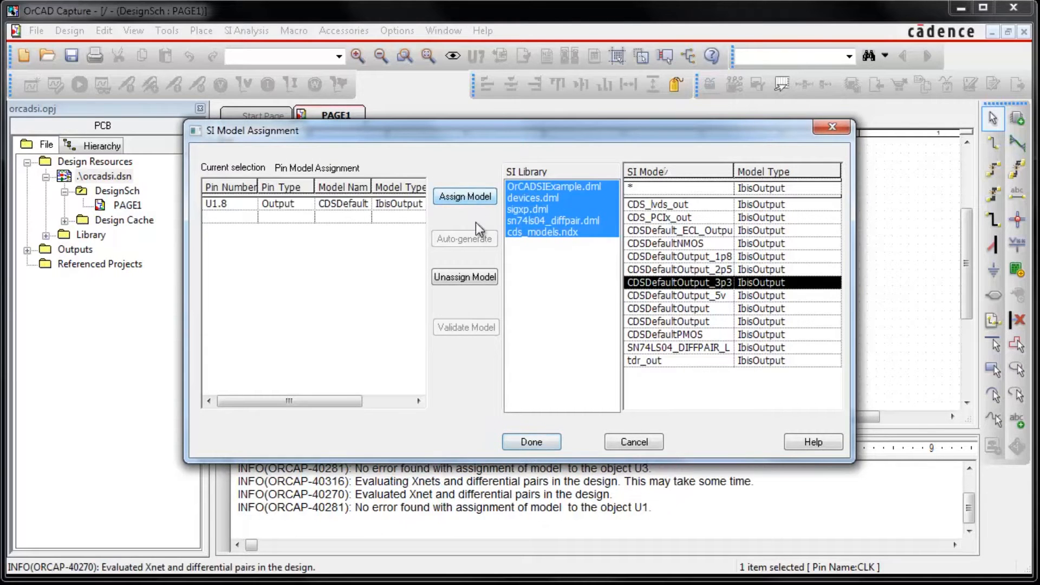
click(535, 438)
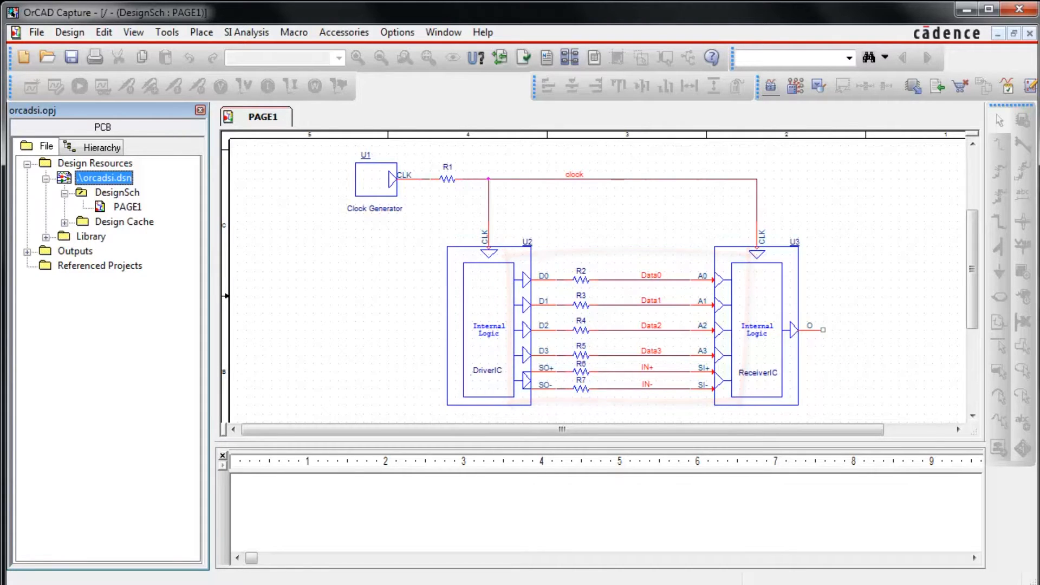
Step: Extract the topology of the clock net into SigXplorer with Explore Signal
click(528, 178)
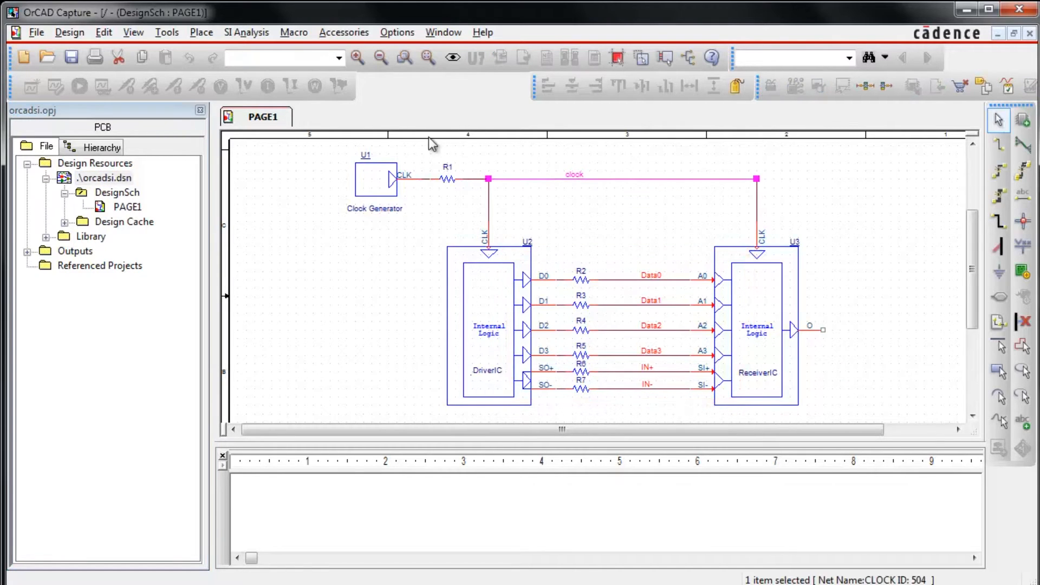
click(247, 34)
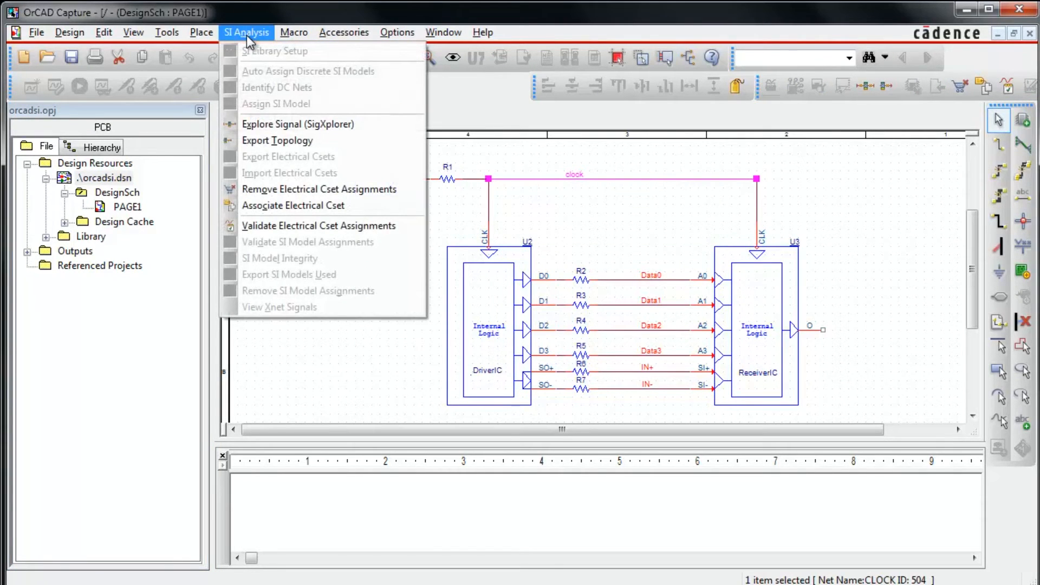
click(284, 124)
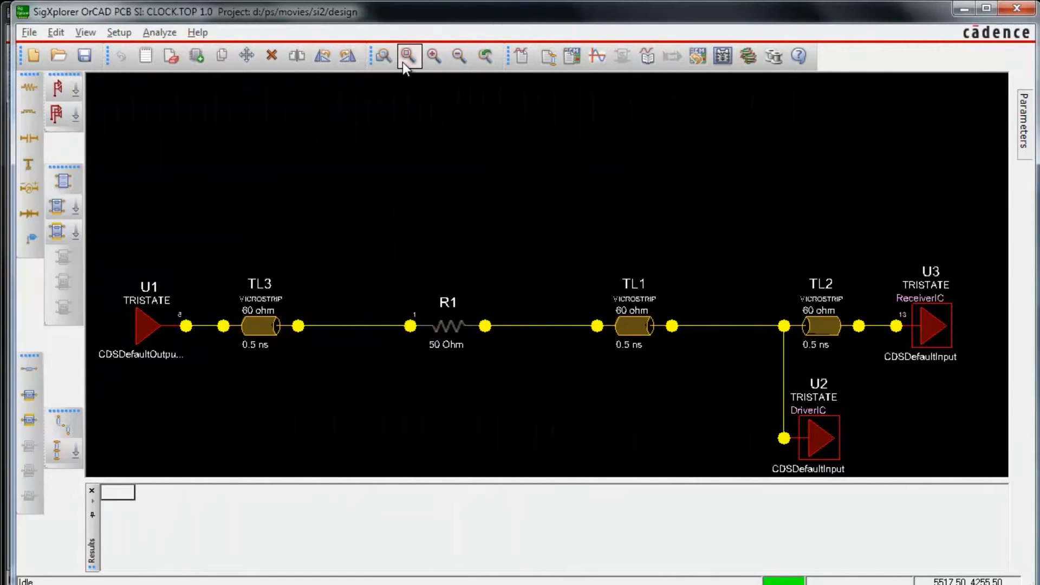
click(404, 61)
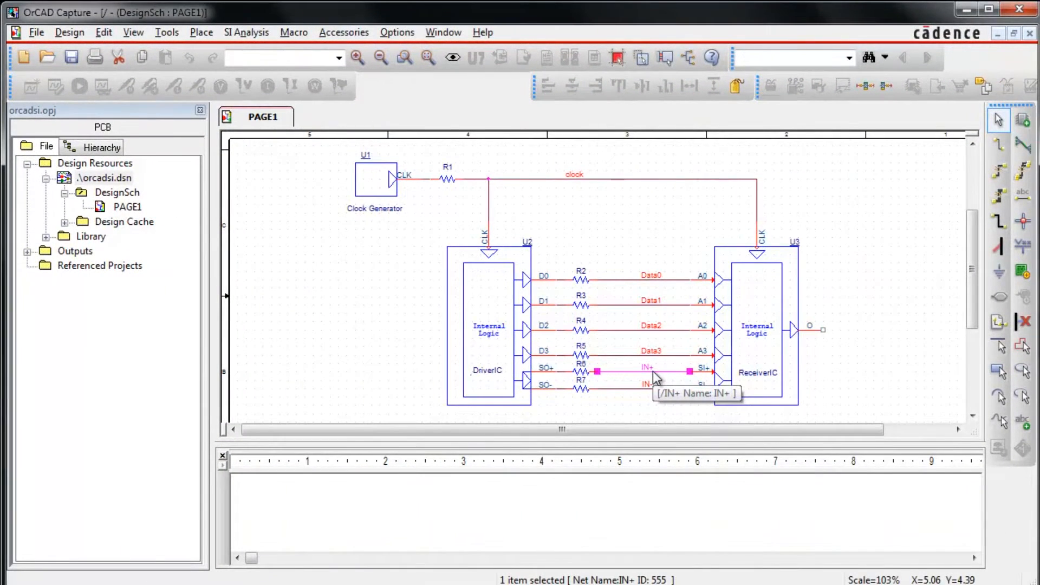
Step: Extract the topology of the IN+ net into SigXplorer with Explore Signal
click(247, 36)
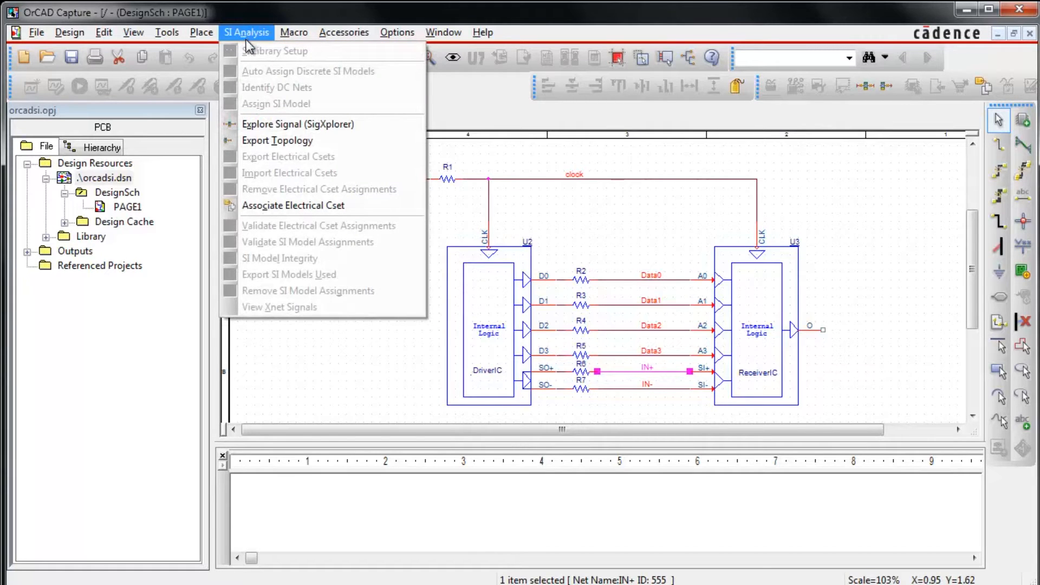
click(274, 124)
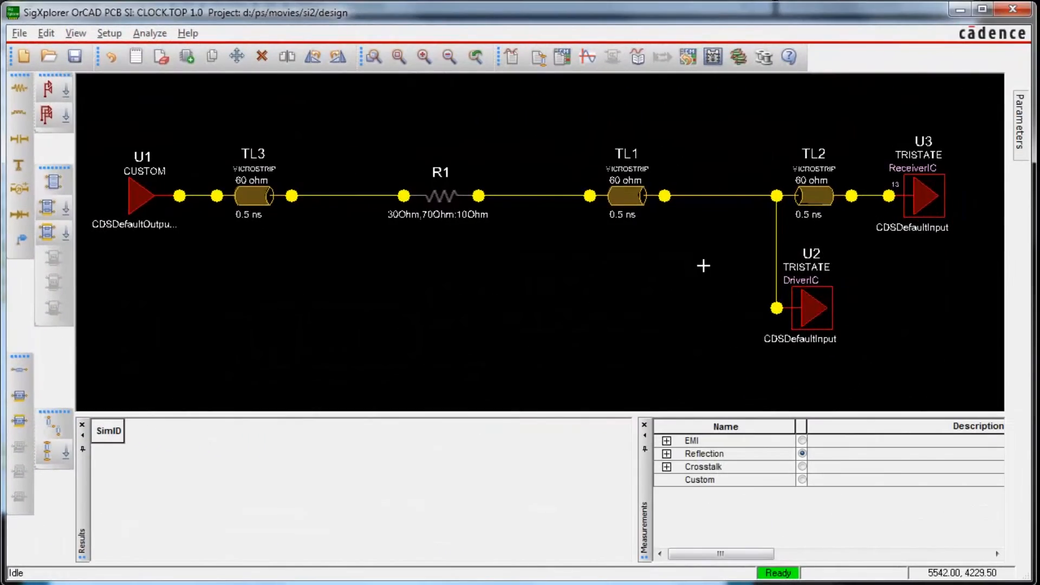
Step: Add a TLine interconnect element to the clock topology, placed just before receiver U2
right_click(703, 265)
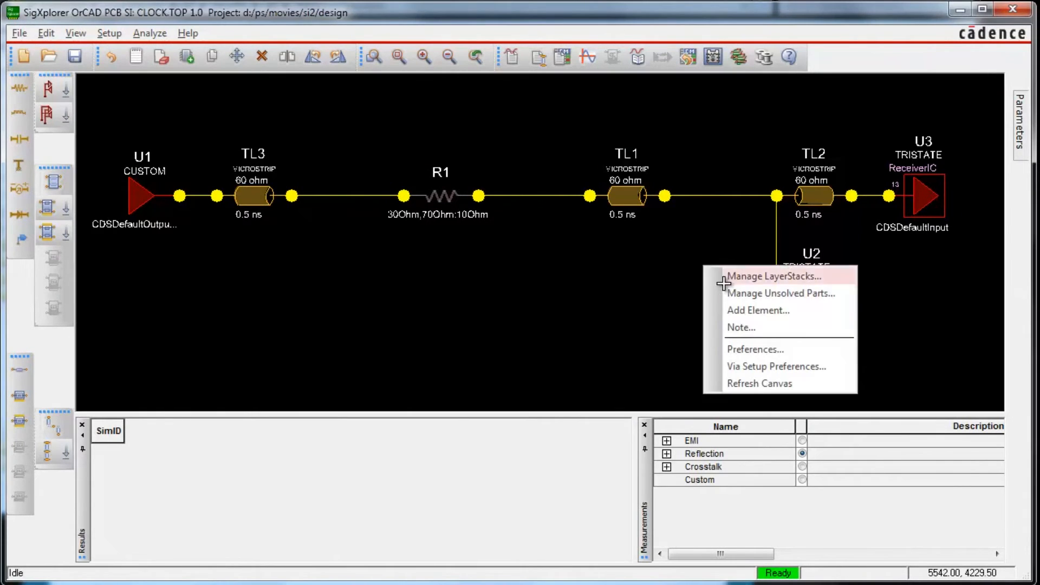
click(737, 310)
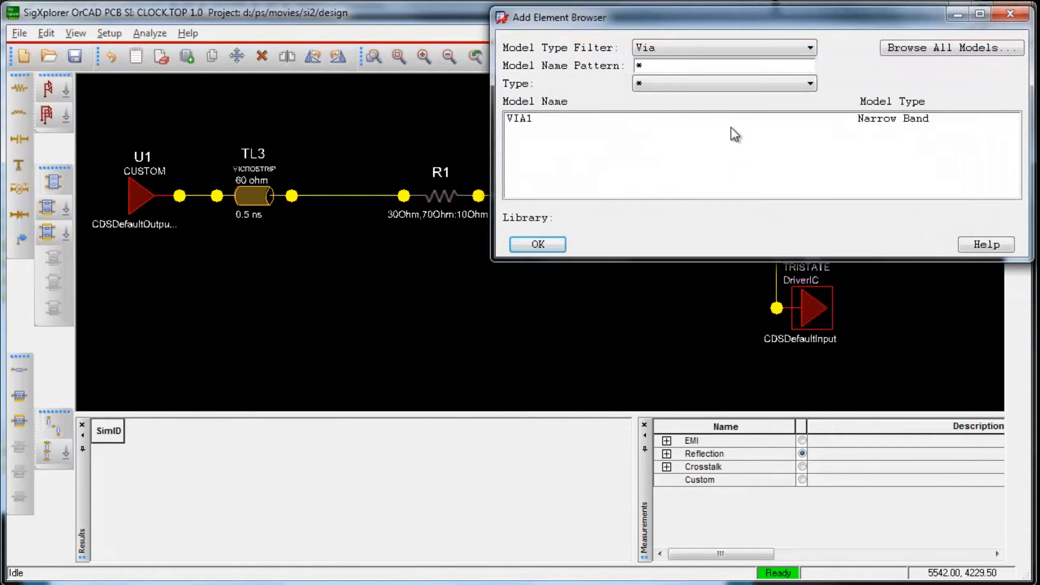
click(735, 45)
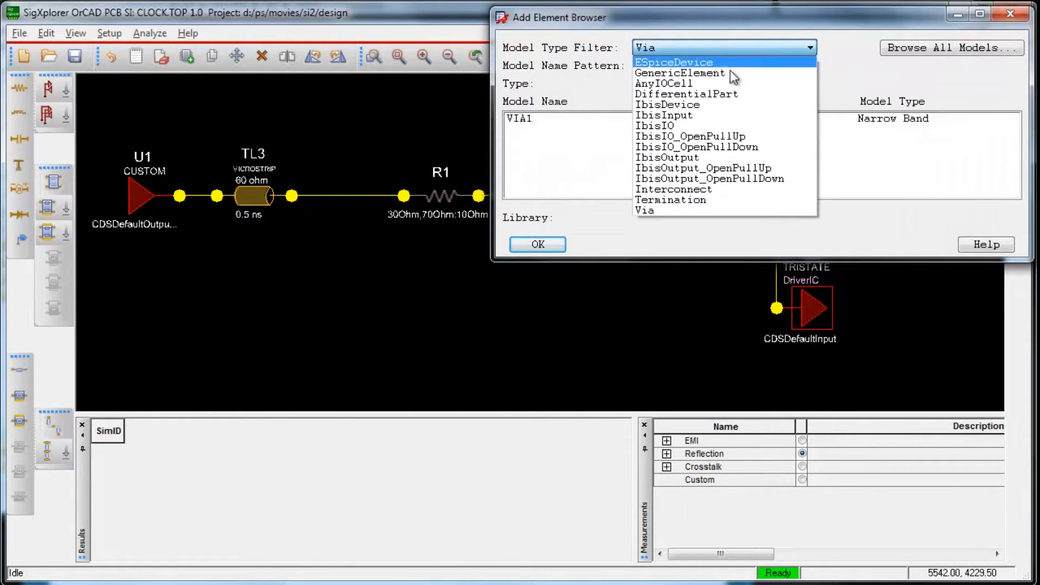
click(710, 190)
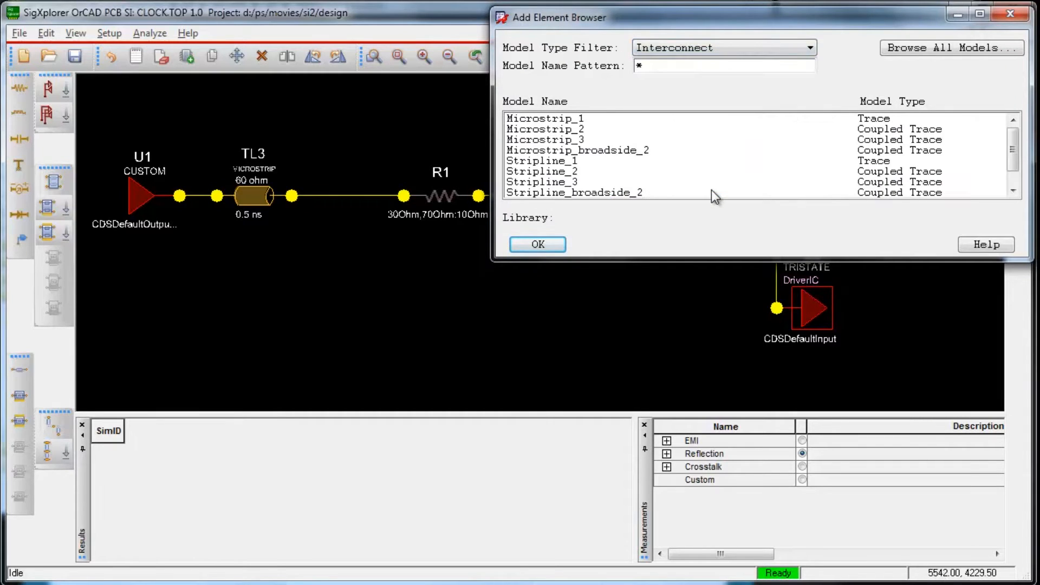
drag(1011, 158, 1011, 171)
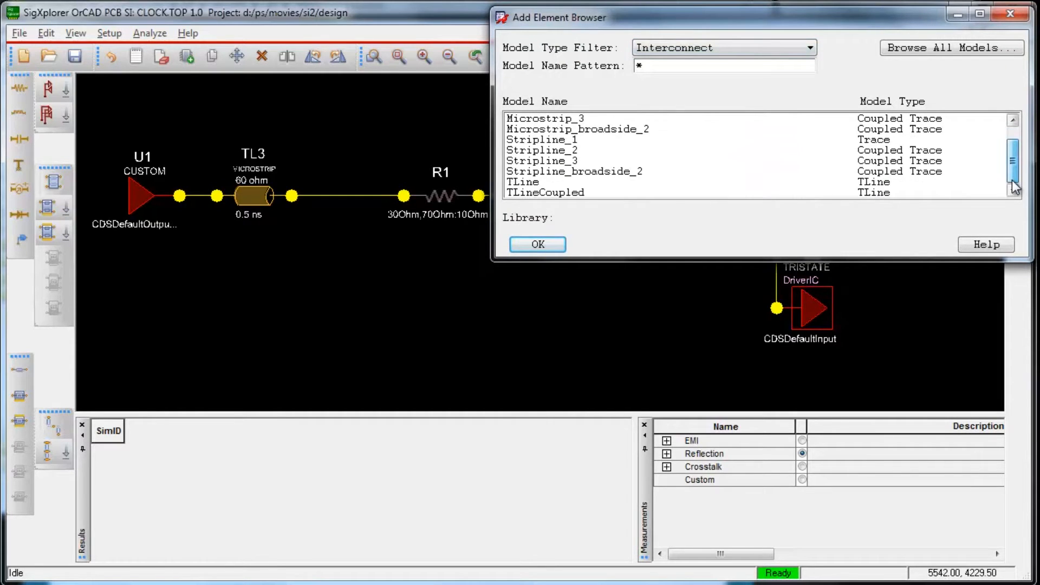
click(535, 180)
click(706, 309)
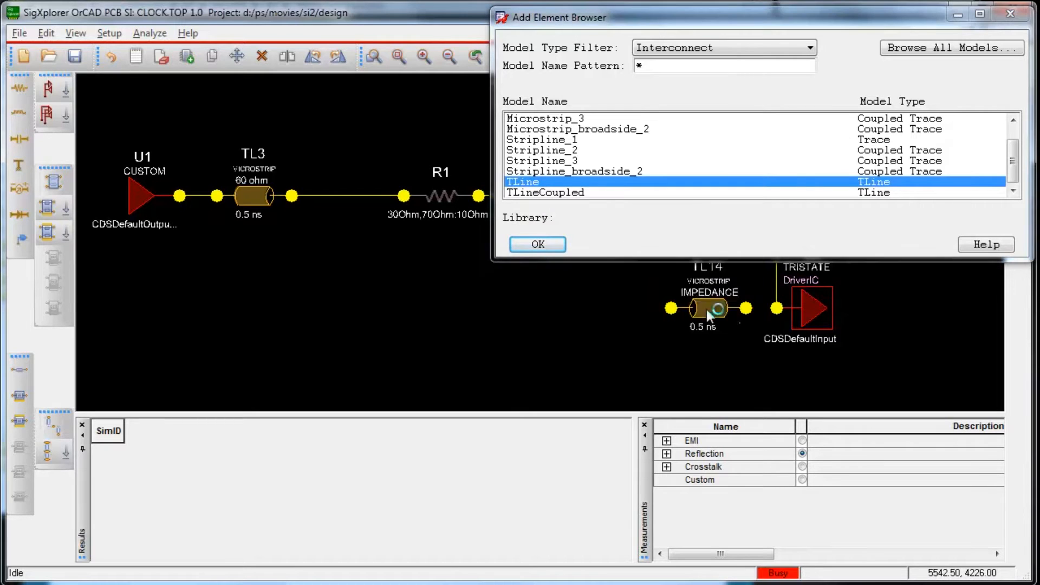
click(543, 241)
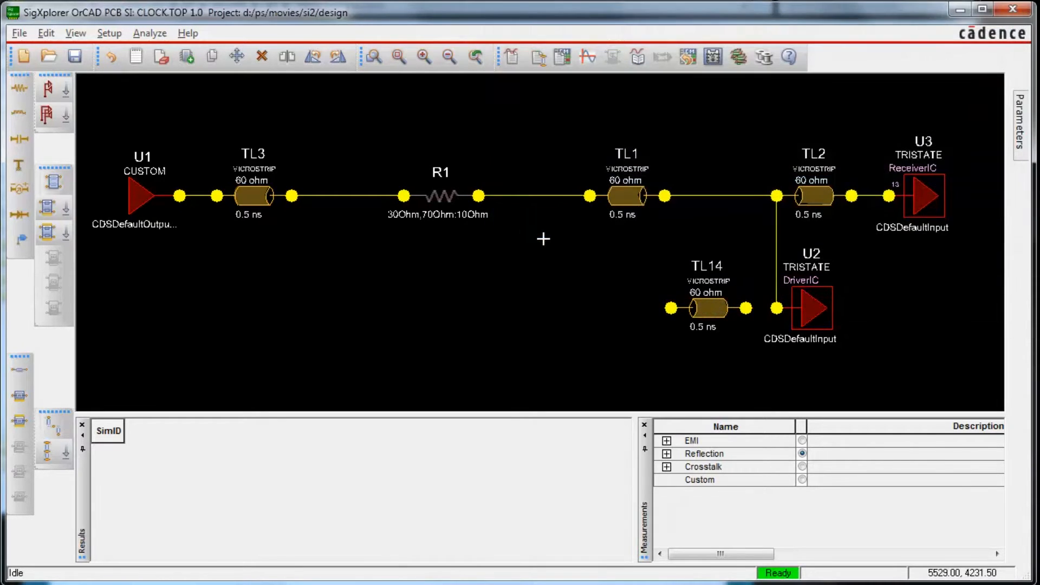
Step: Remove the direct connection to U2 and wire the new transmission line between TL1's output and U2
click(776, 238)
key(Delete)
mouse_move(664, 195)
mouse_down()
mouse_move(680, 293)
mouse_move(670, 308)
mouse_up()
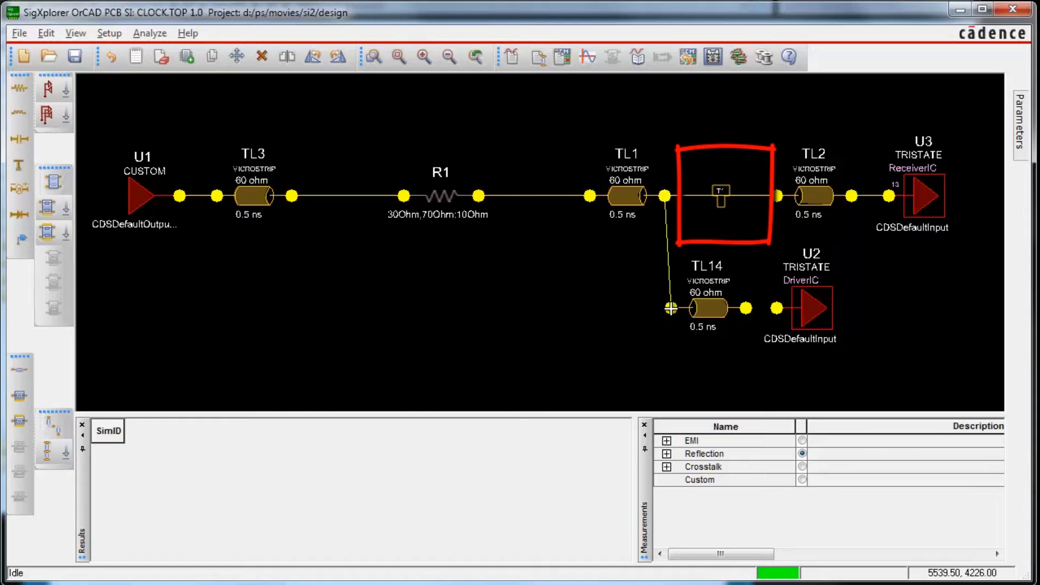
drag(746, 307, 776, 307)
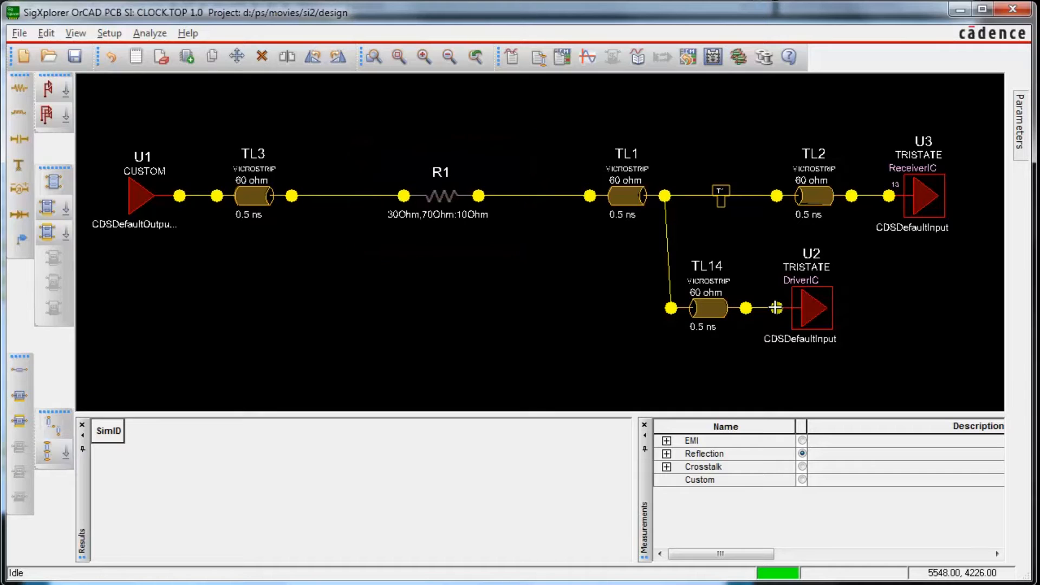
Step: Apply a custom stimulus to driver U1 with a 100 MHz frequency and the pattern 010
right_click(131, 199)
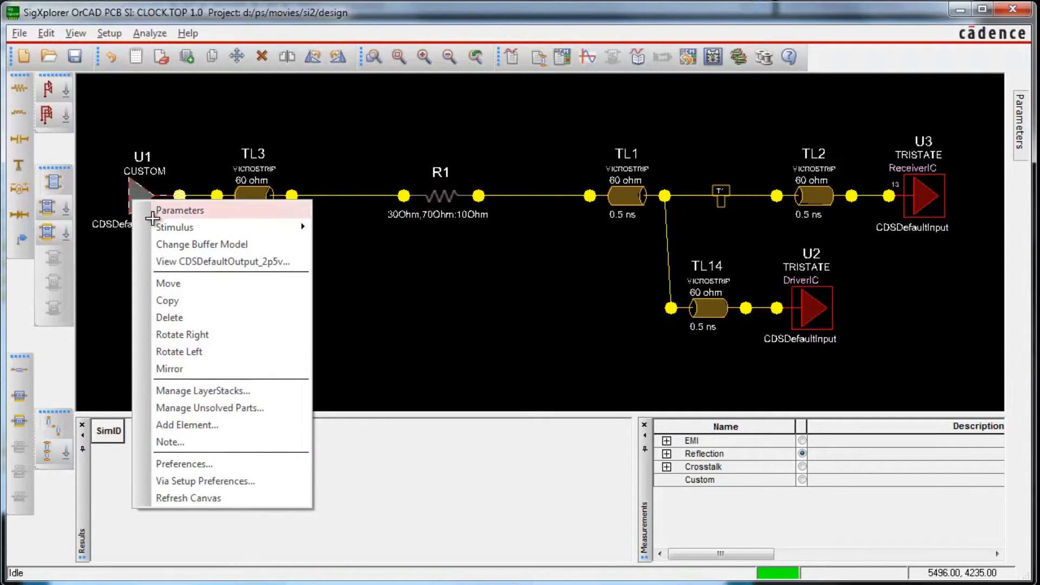
mouse_move(170, 226)
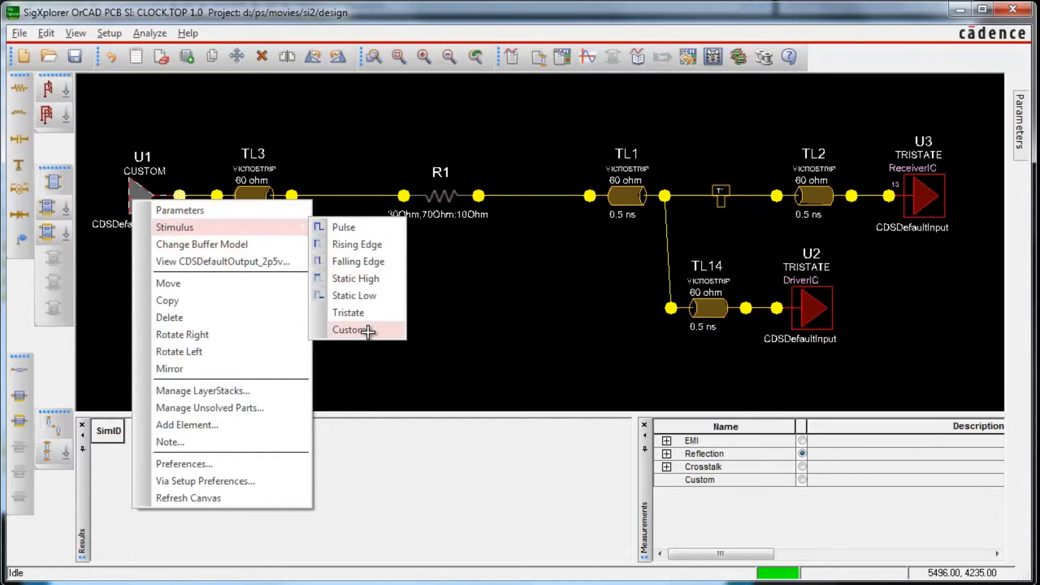
click(366, 331)
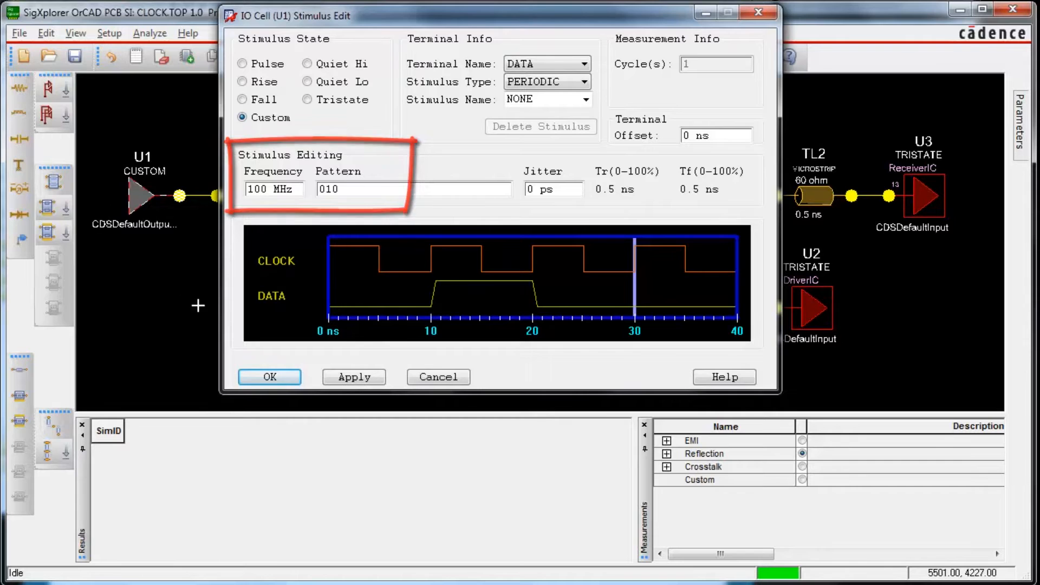
click(258, 373)
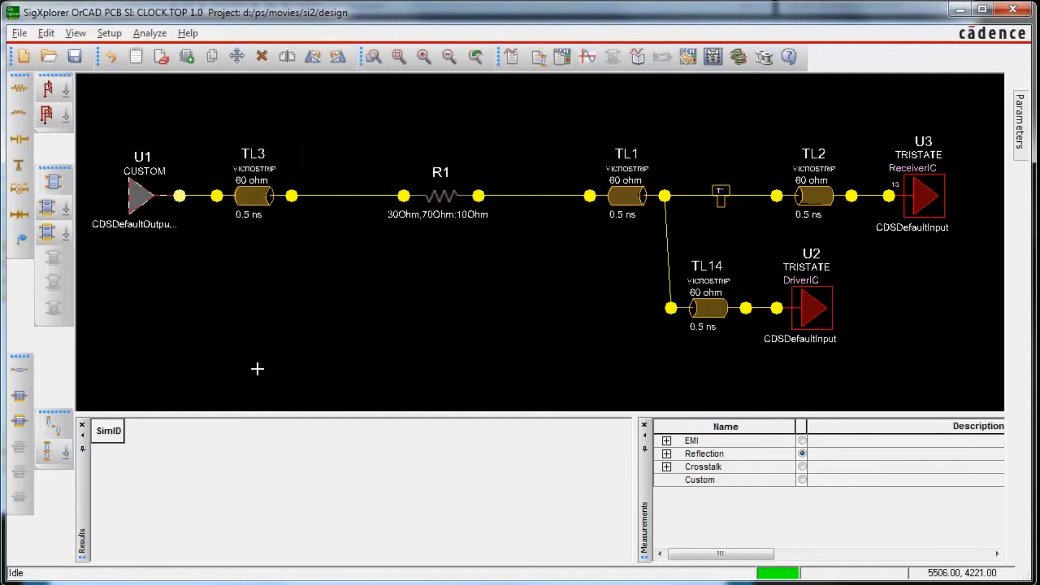
Step: Run the reflection simulation sweep at 100% coverage and view the waveform of the first result for receiver U3
click(587, 56)
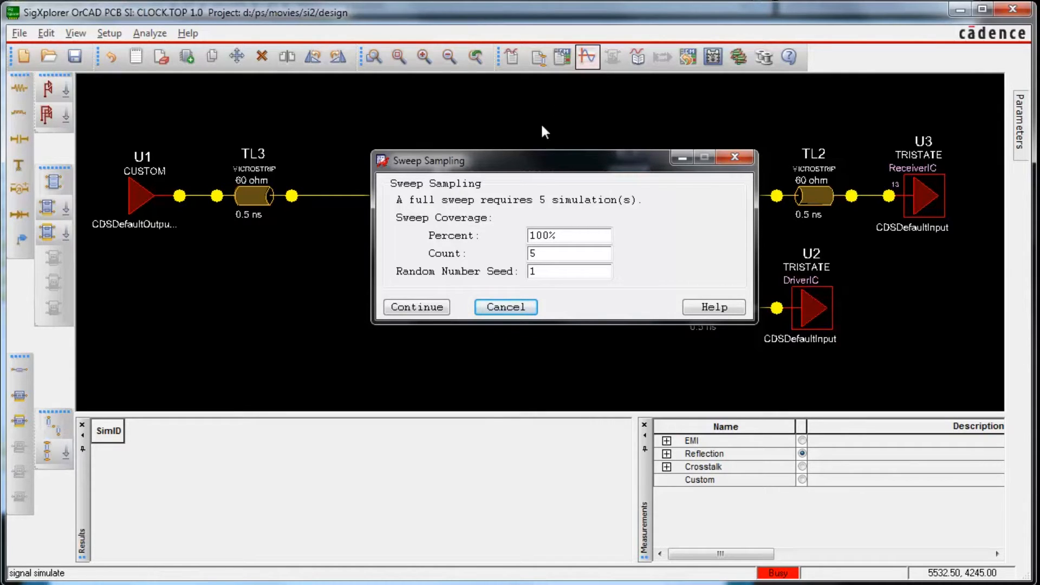
click(420, 307)
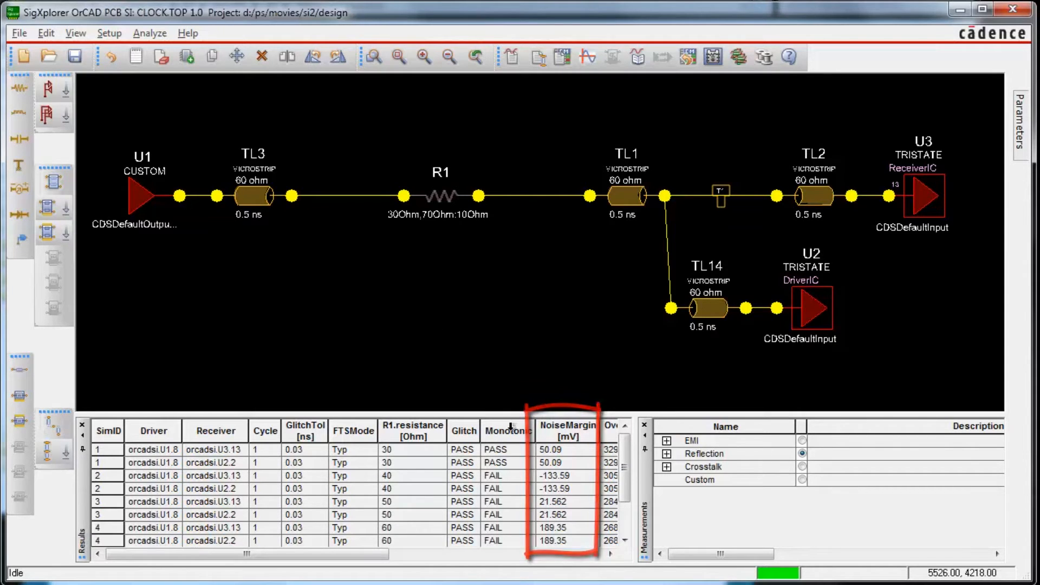
click(527, 450)
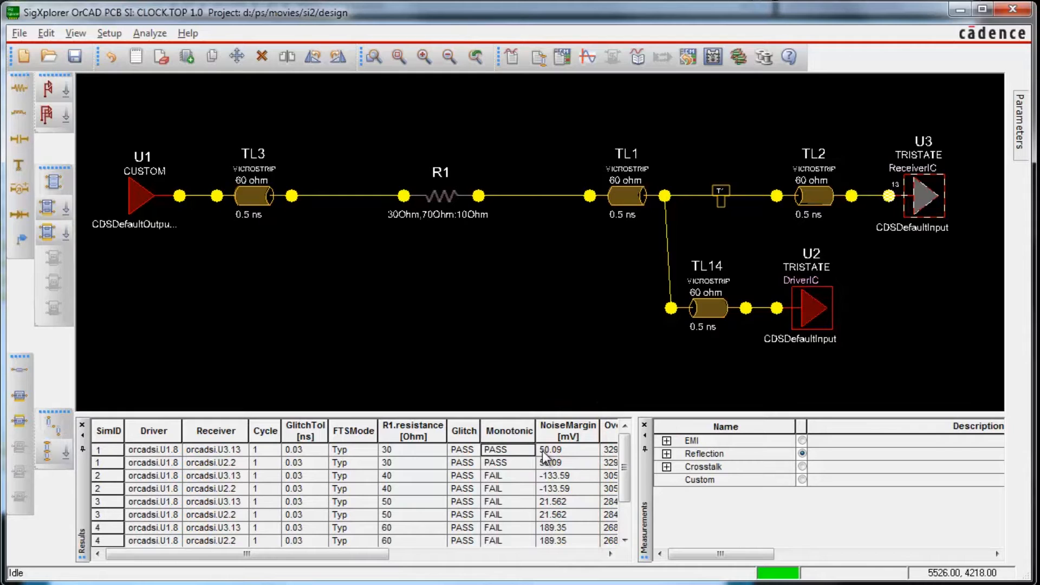
right_click(541, 454)
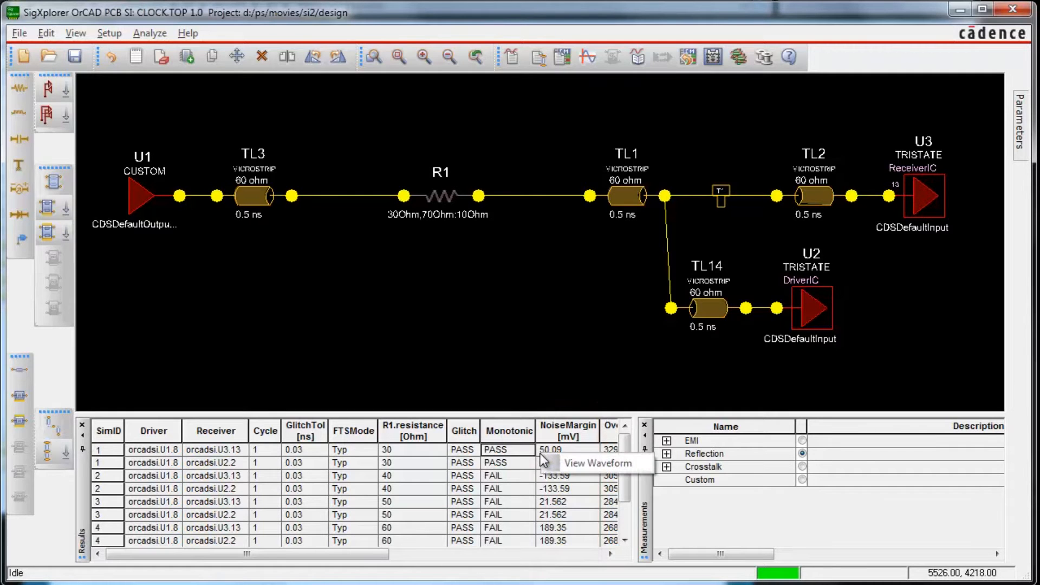
click(574, 460)
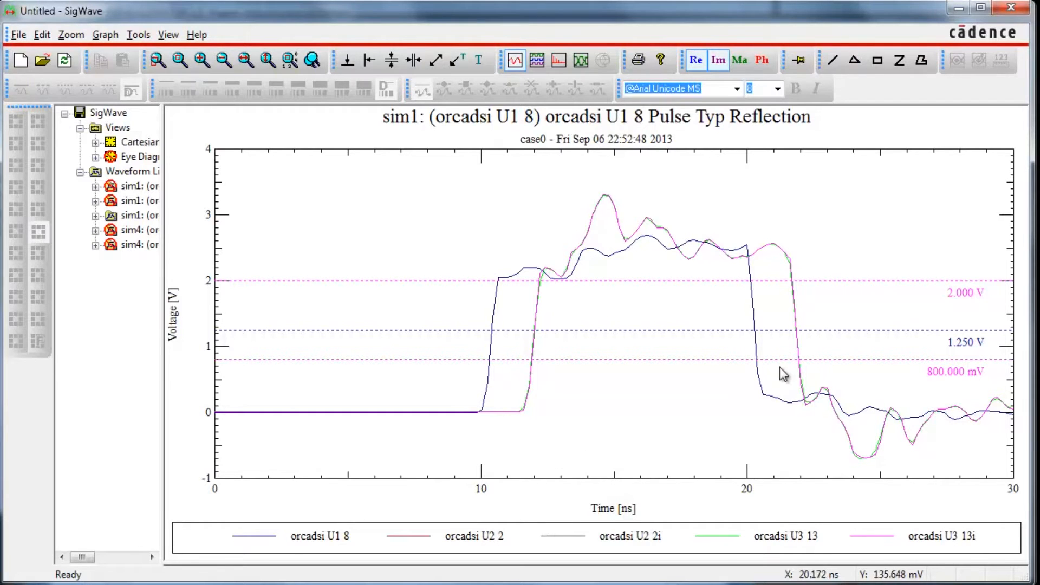
click(957, 9)
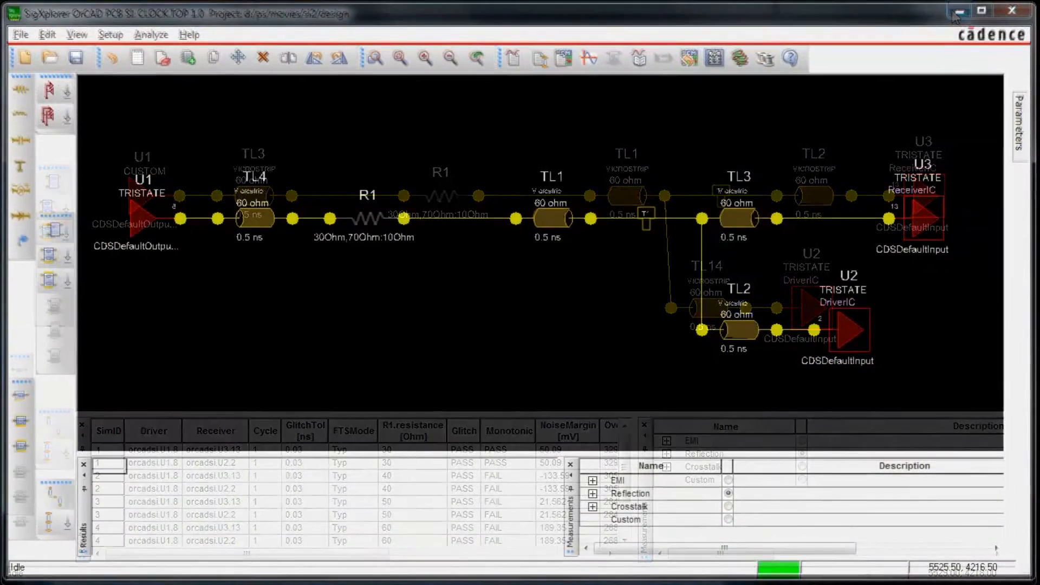
Step: Review the clock topology's relative propagation delay, propagation delay and wiring constraints, and accept them
click(109, 36)
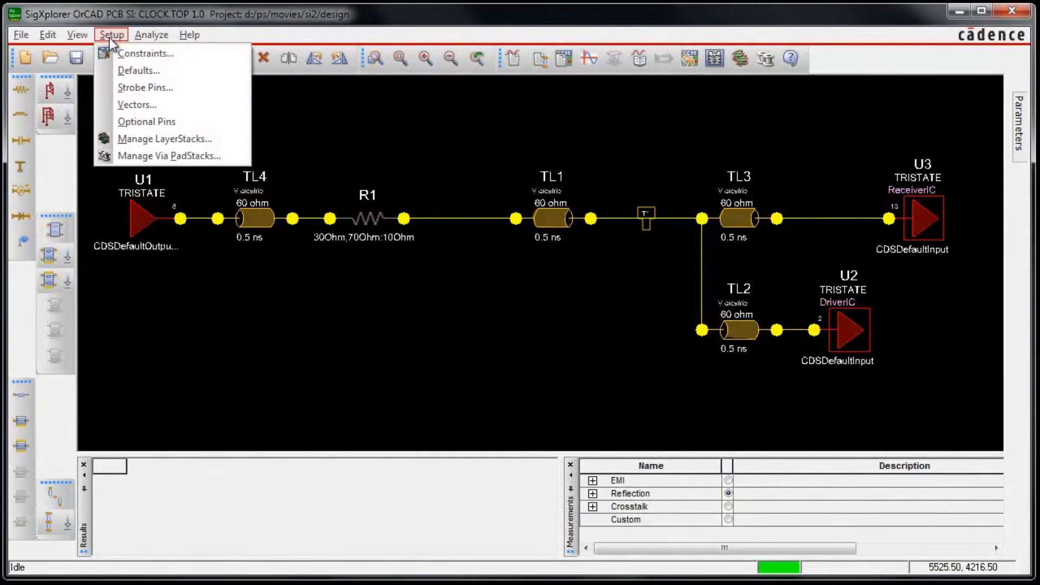
click(119, 53)
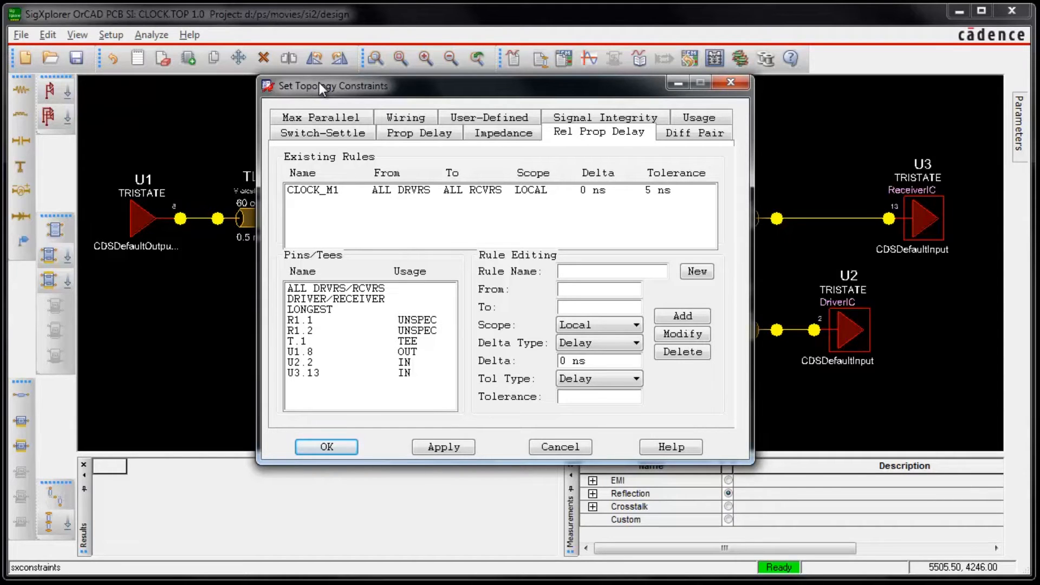
click(427, 134)
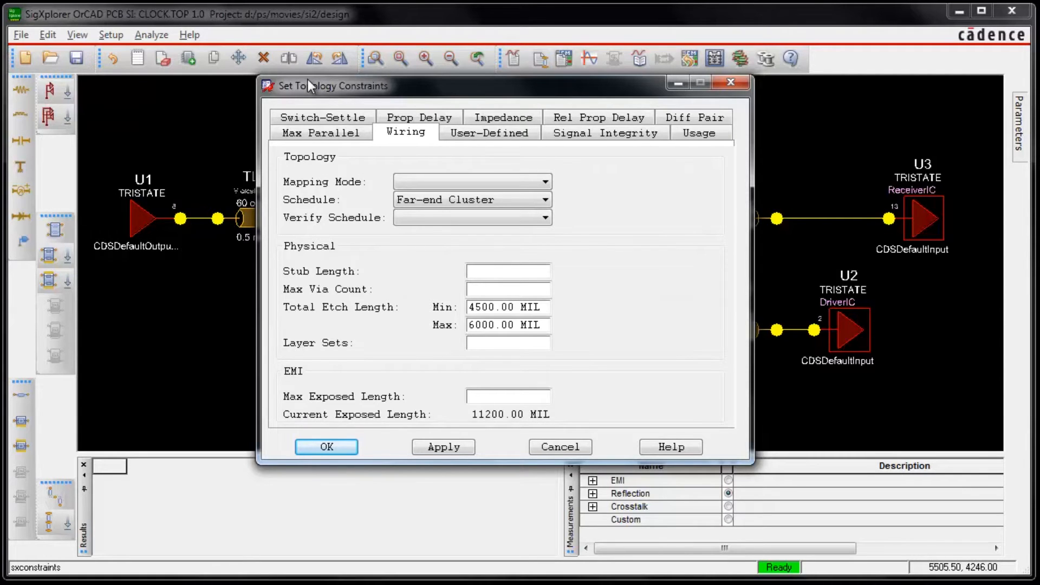
click(325, 447)
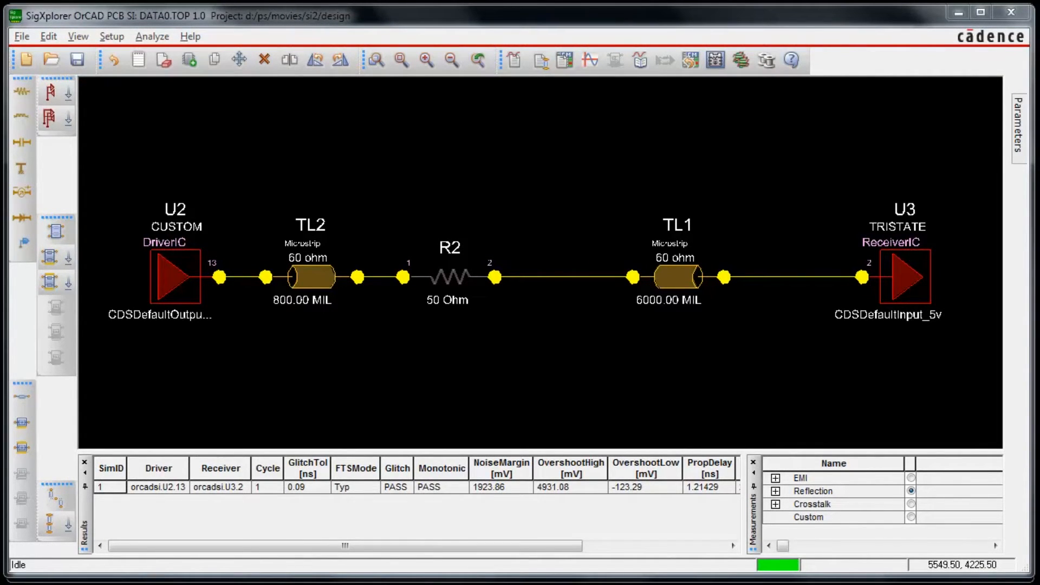
Step: Update Capture with the DATA0 topology from SigXplorer and switch to OrCAD Capture
click(22, 37)
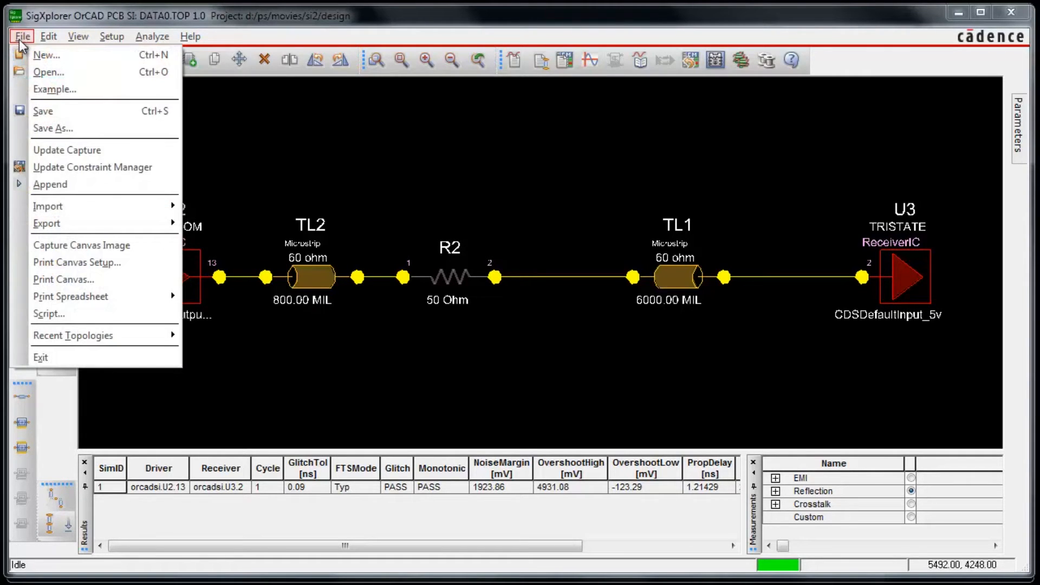
click(62, 150)
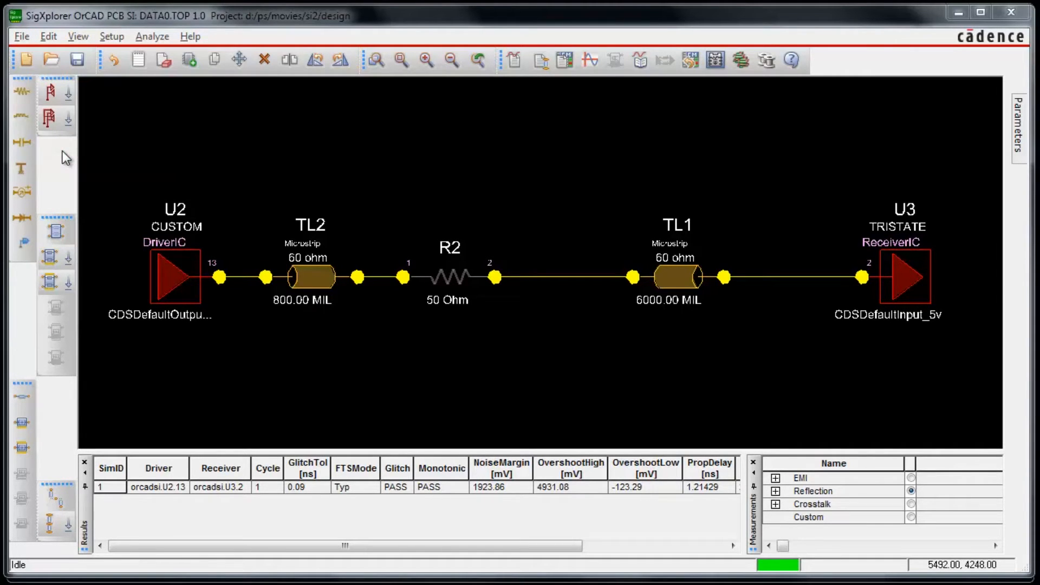
click(958, 13)
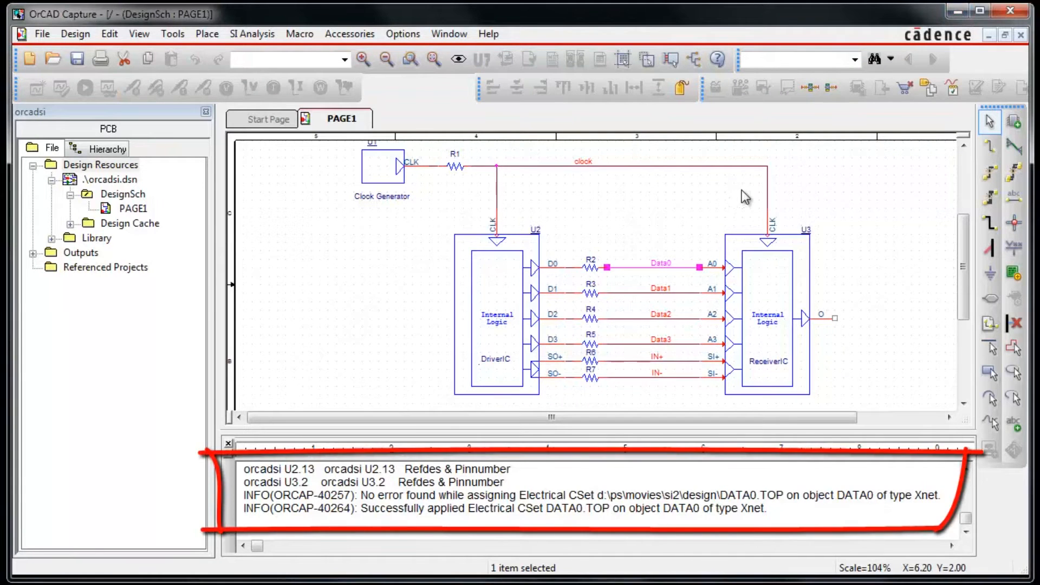
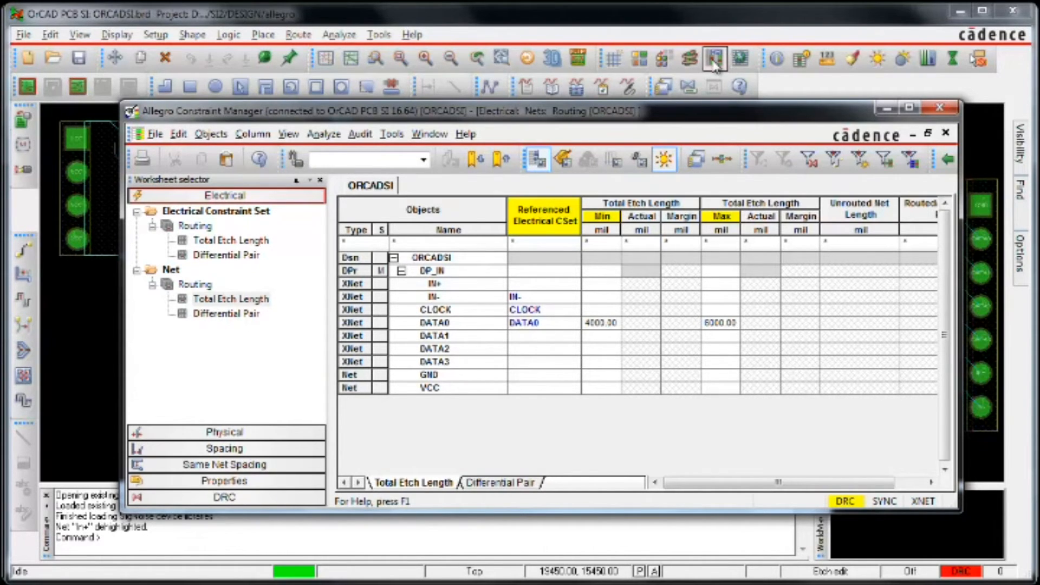
Step: Import the CLOCK.TOP, DATA0.TOP and IN-.TOP files as electrical CSets, overwriting all existing ones
click(155, 134)
mouse_move(193, 156)
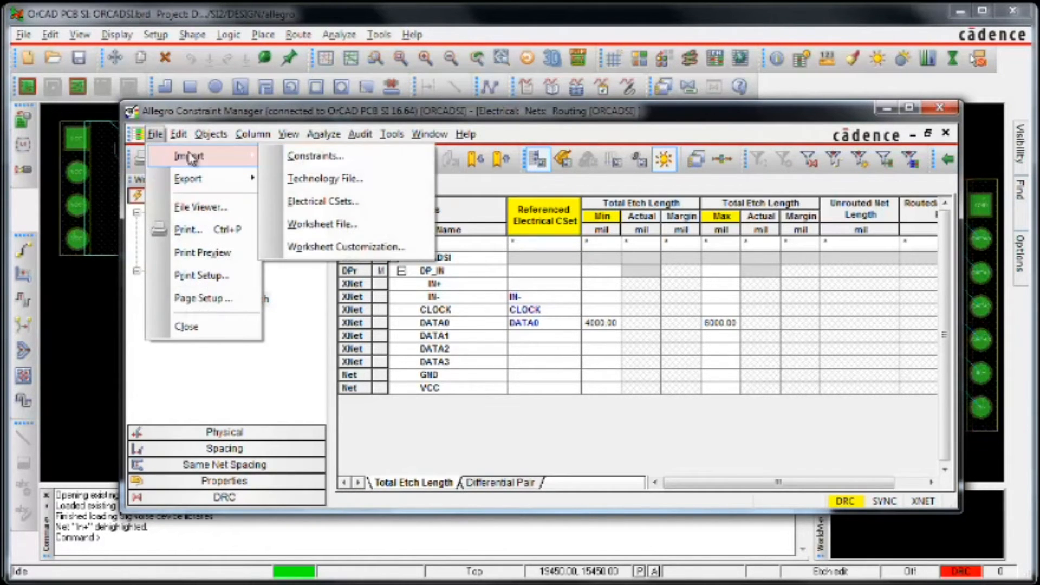
click(306, 202)
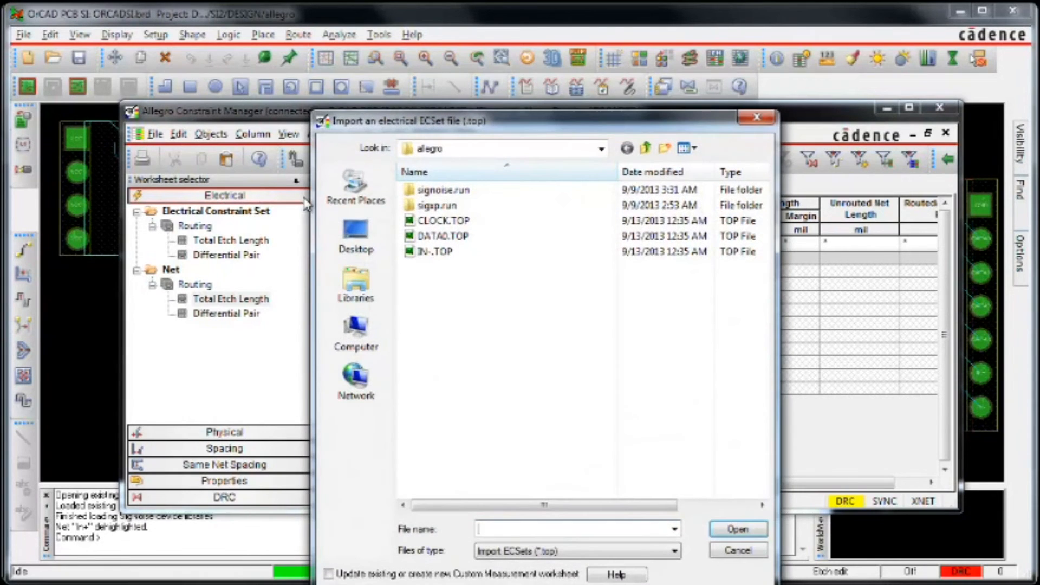
click(425, 222)
shift+click(436, 251)
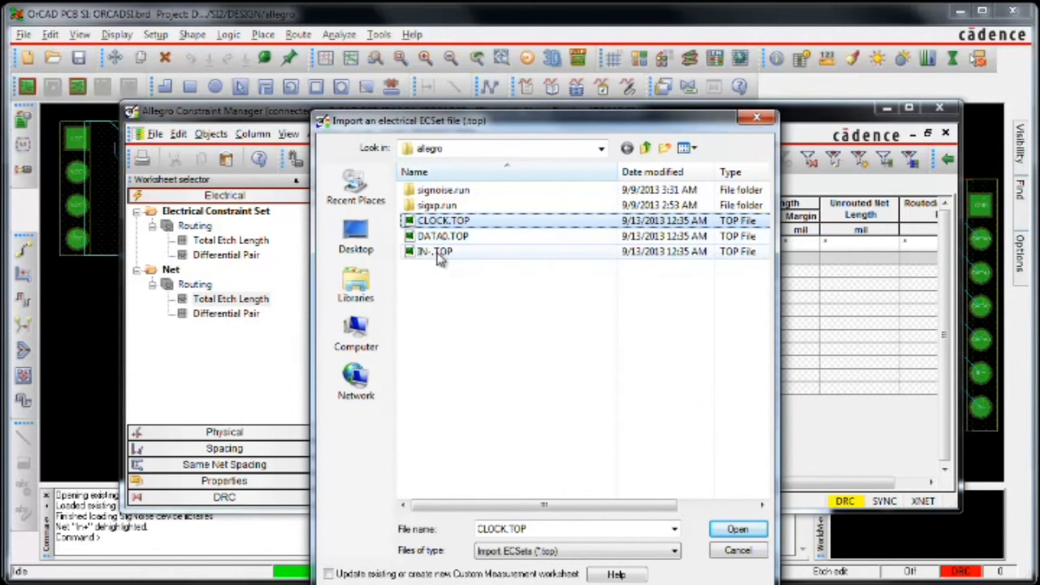
click(731, 533)
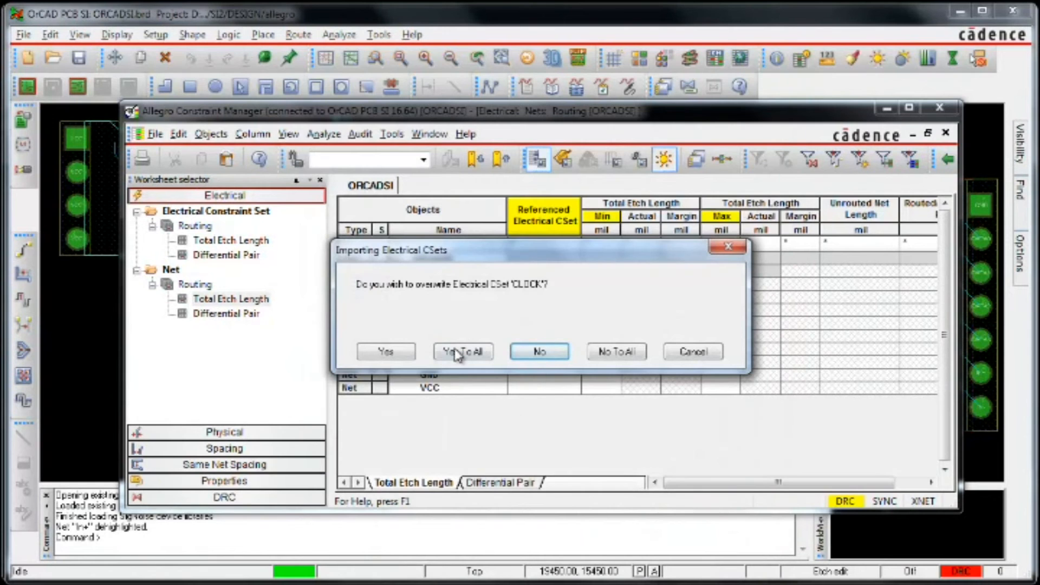
click(453, 349)
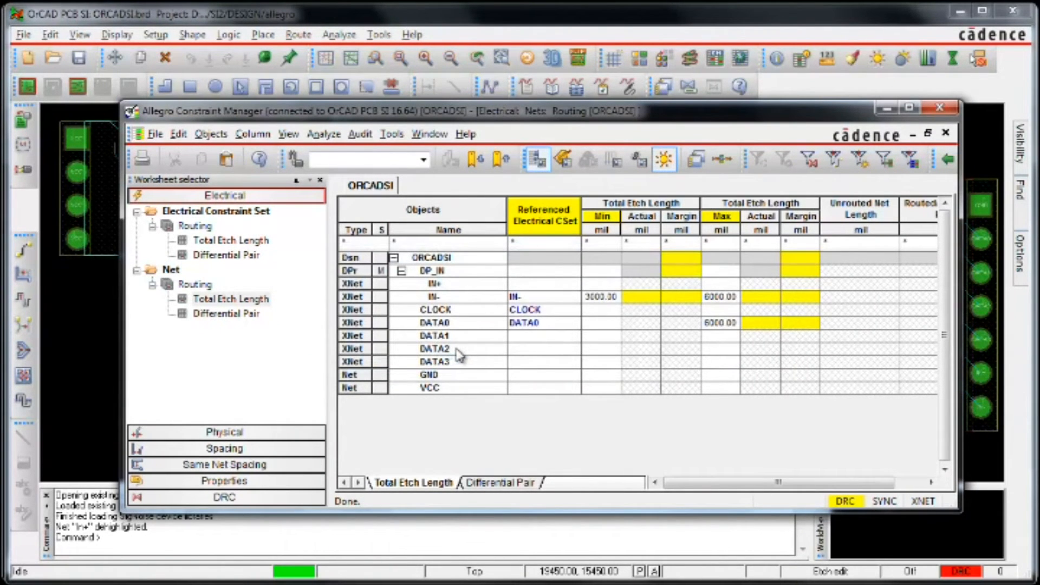
Step: Assign the IN- electrical CSet to XNet IN+ and reapply the DATA0 CSet to XNet DATA0
click(574, 285)
click(573, 285)
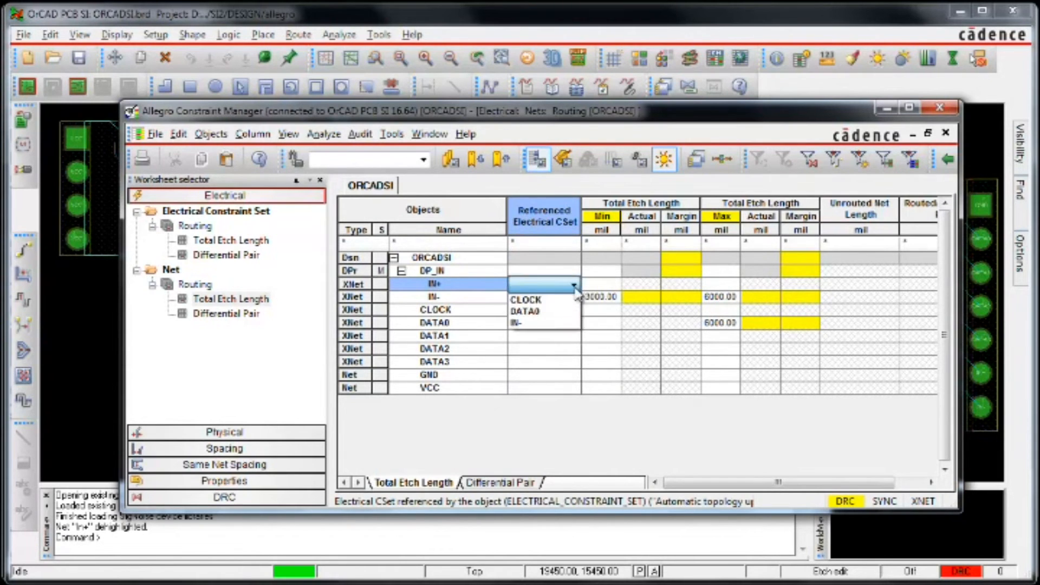
click(560, 323)
click(561, 325)
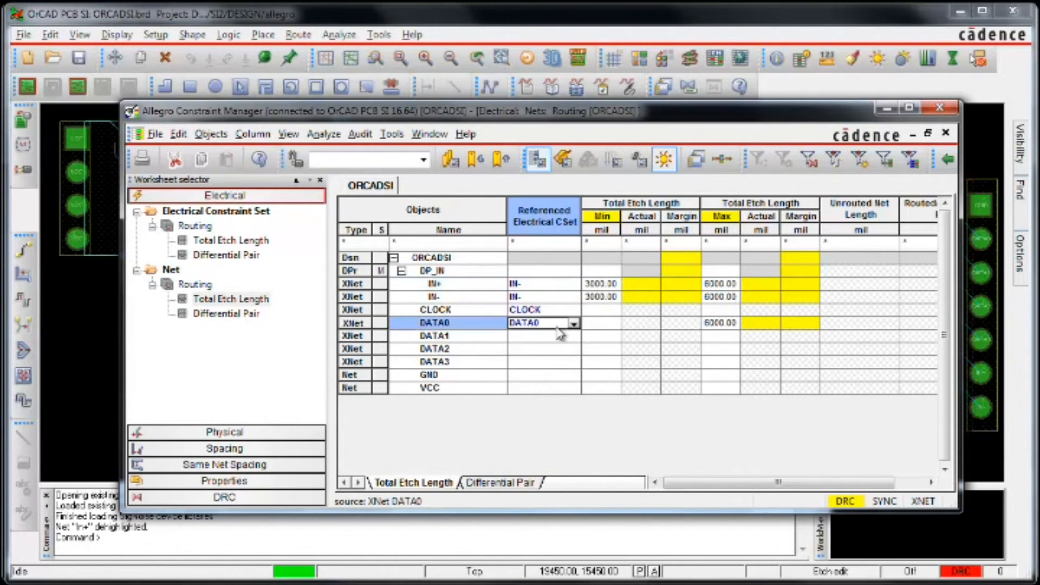
click(573, 323)
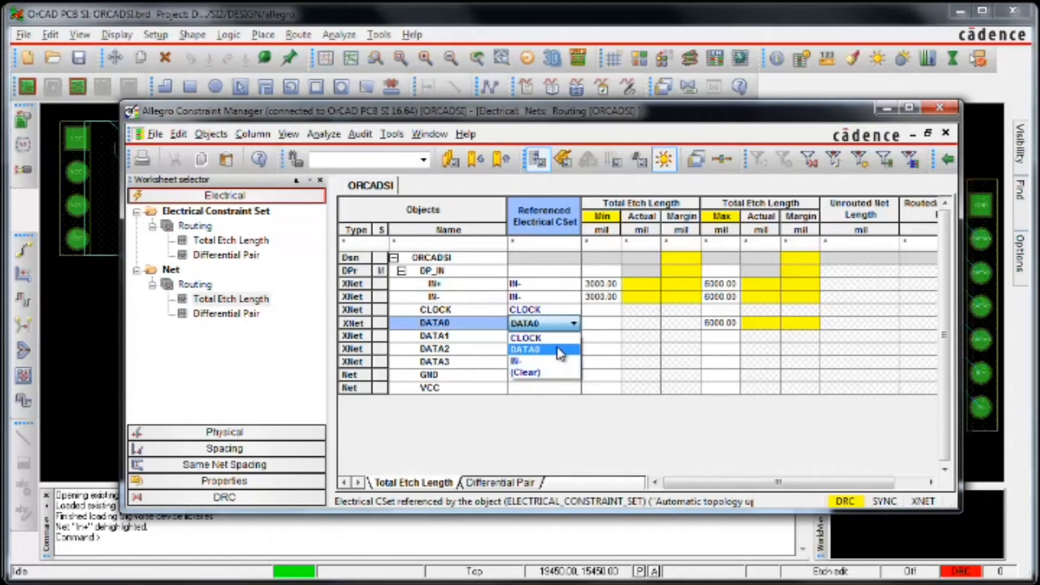
click(557, 349)
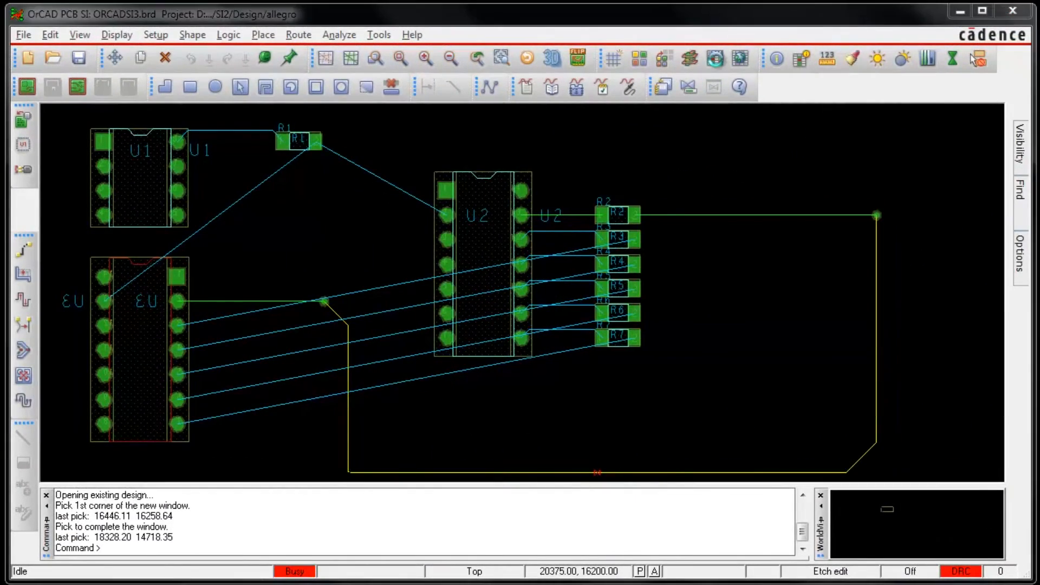
Step: Open Constraint Manager for the ORCADSI3 board and set the DATA0 electrical CSet's minimum total etch length to 2000 mil
click(715, 59)
double_click(526, 282)
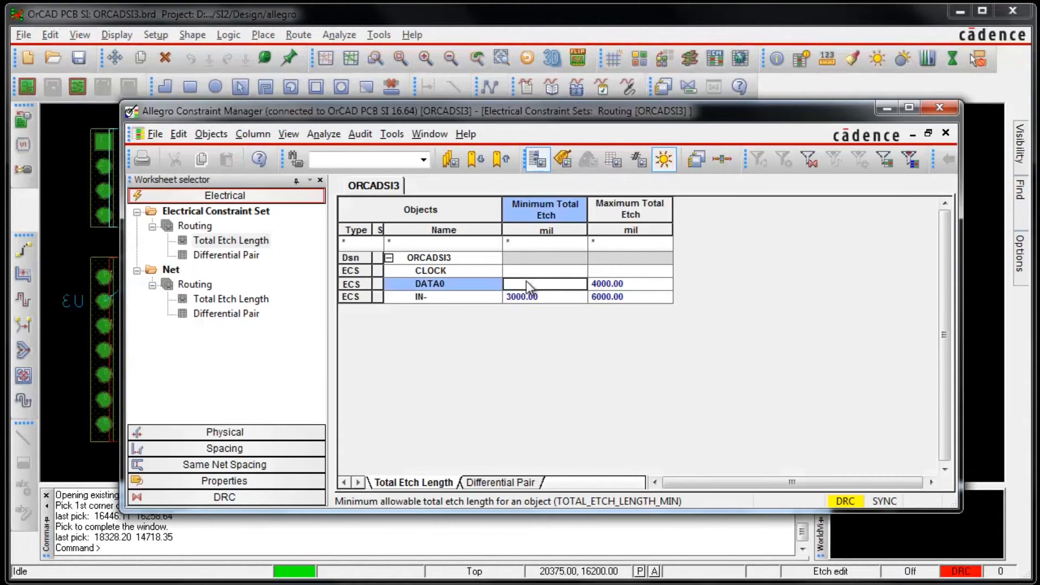
text(2000)
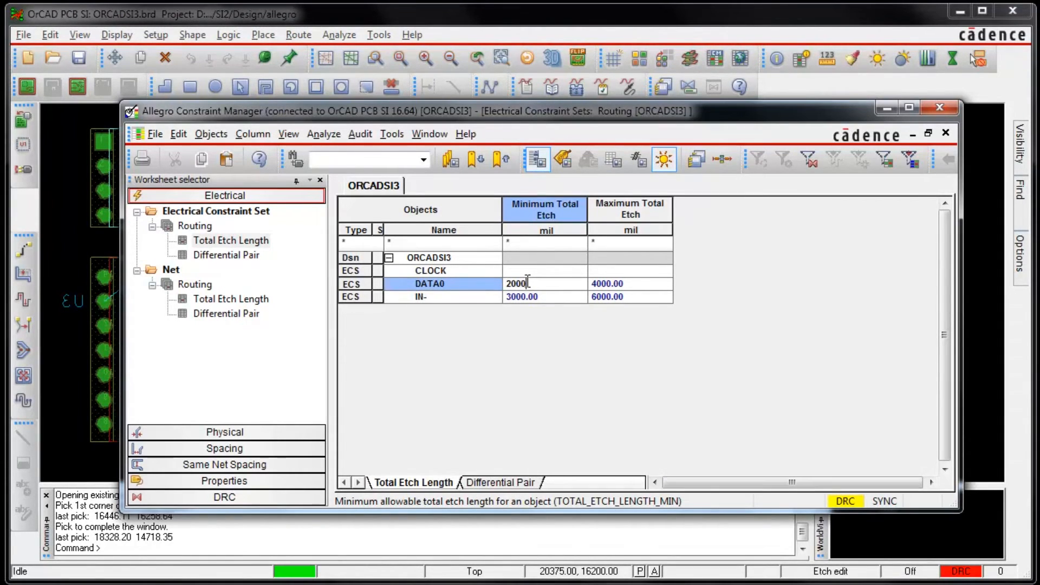
key(Return)
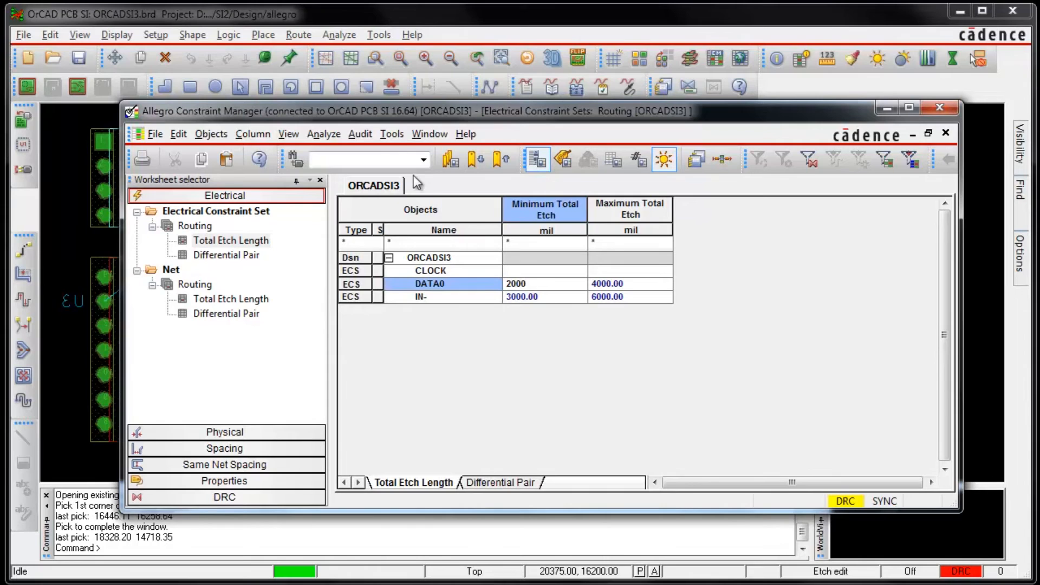
Step: Open the DATA0 electrical CSet's topology in SigXplorer and fit it to the canvas
click(389, 134)
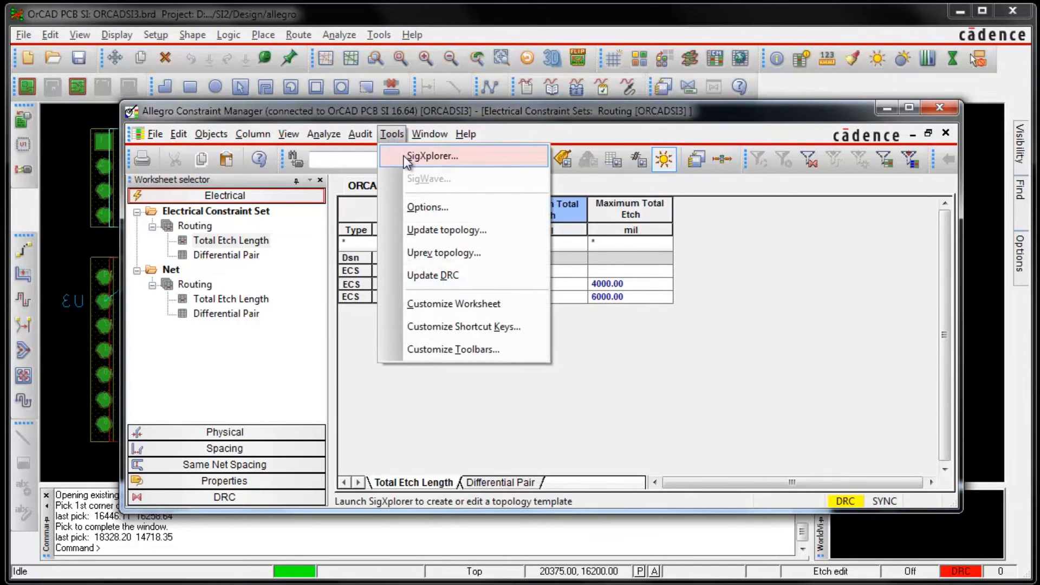
click(406, 156)
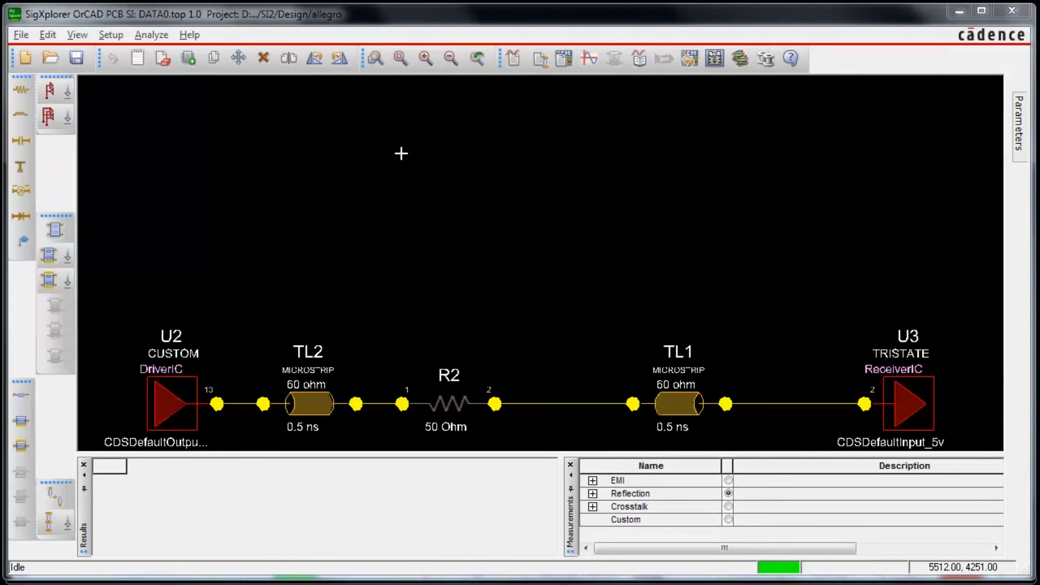
click(399, 63)
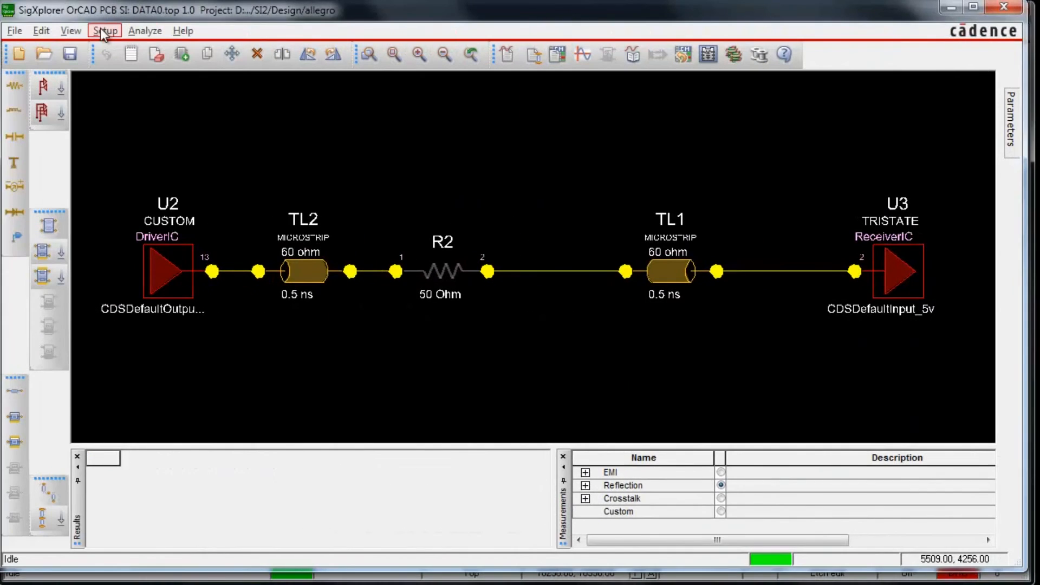
Step: Set the DATA0 topology's minimum total etch length to 3500 mil in its wiring constraints
click(105, 31)
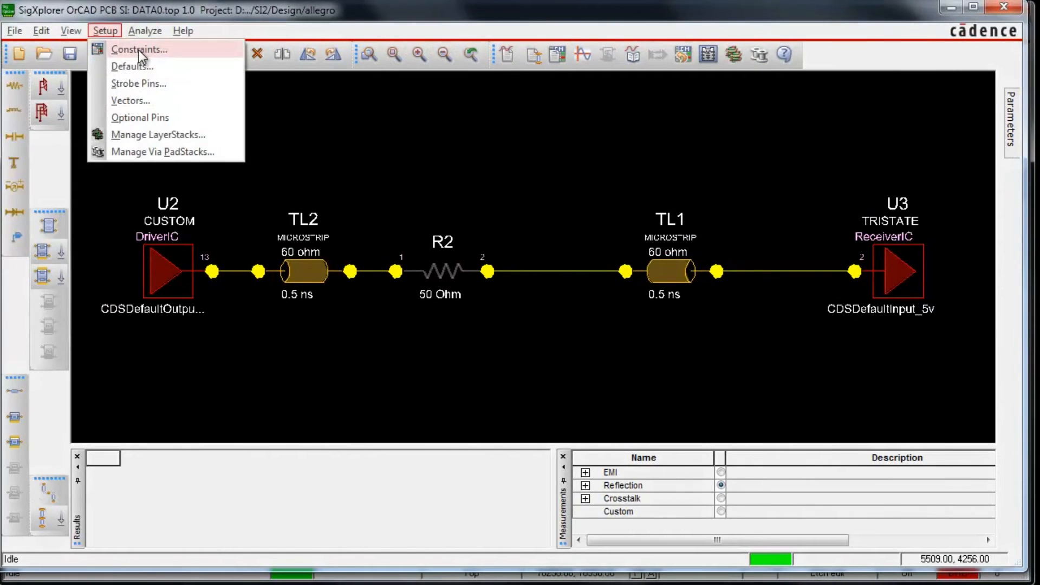
click(136, 50)
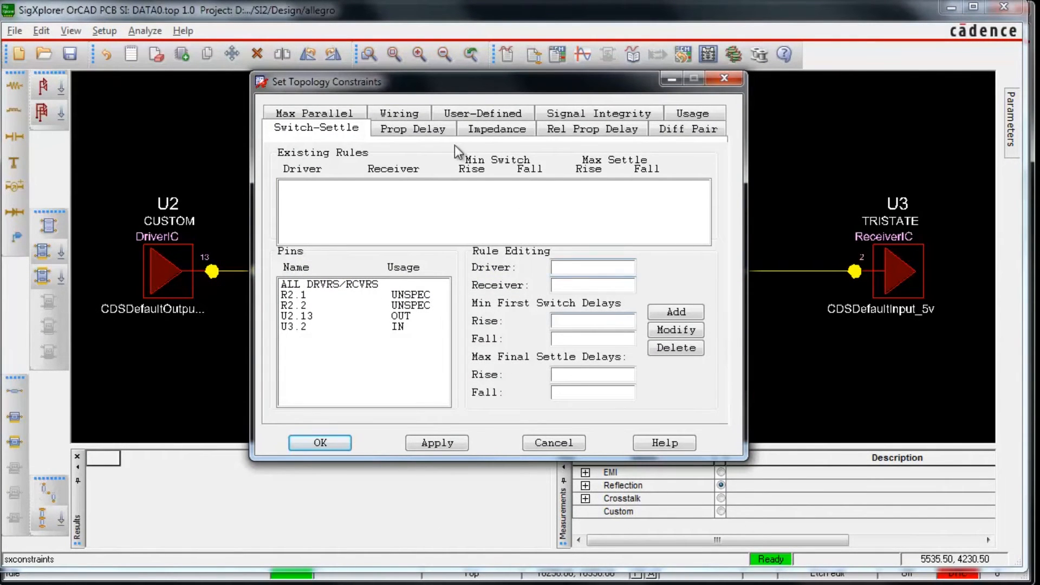
click(405, 116)
click(474, 303)
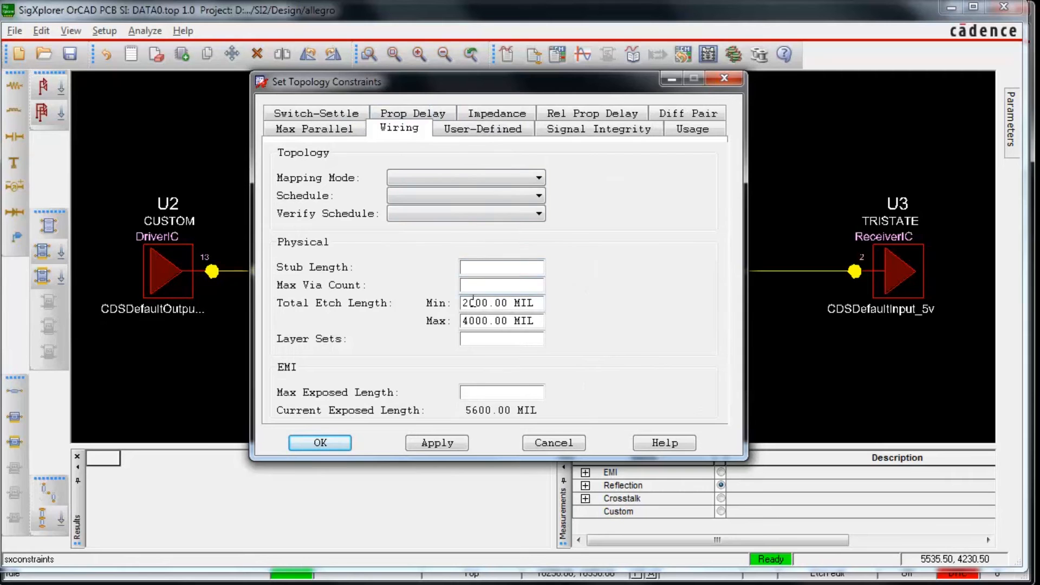
key(BackSpace)
key(BackSpace)
text(35)
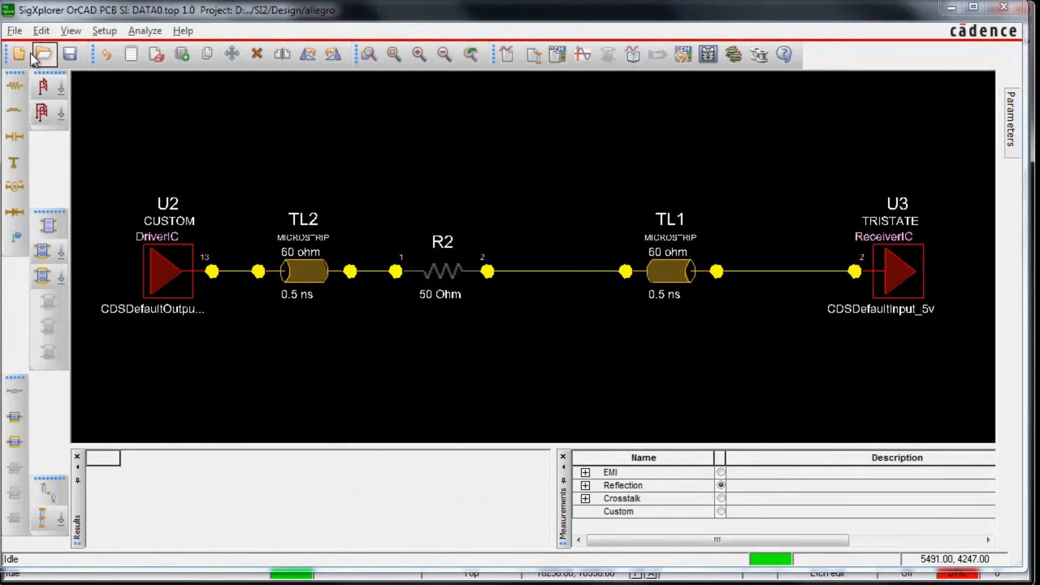
Step: Update Constraint Manager with the edited DATA0 topology and display the nets' total etch length worksheet
click(16, 31)
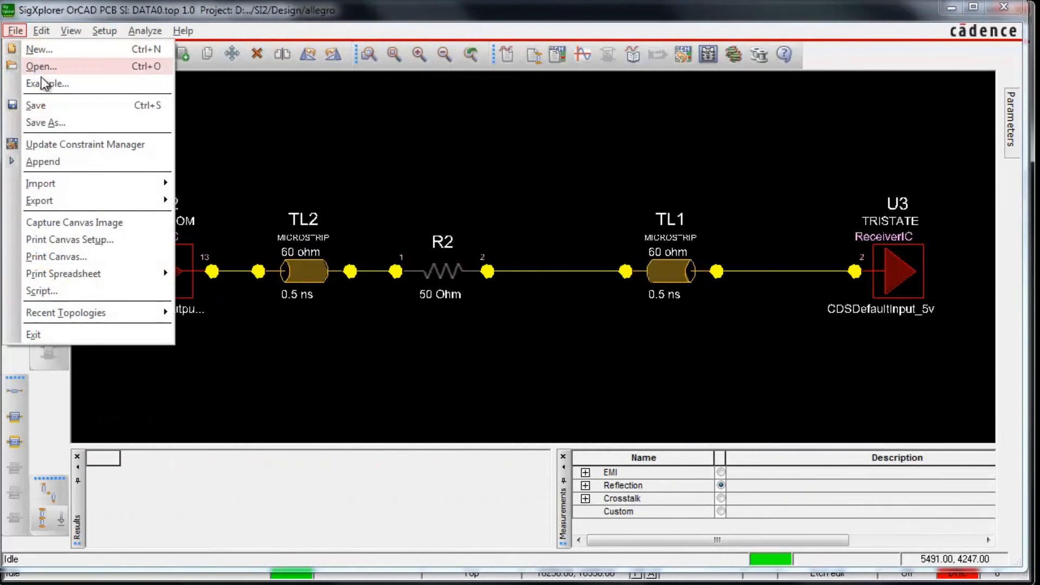
click(71, 145)
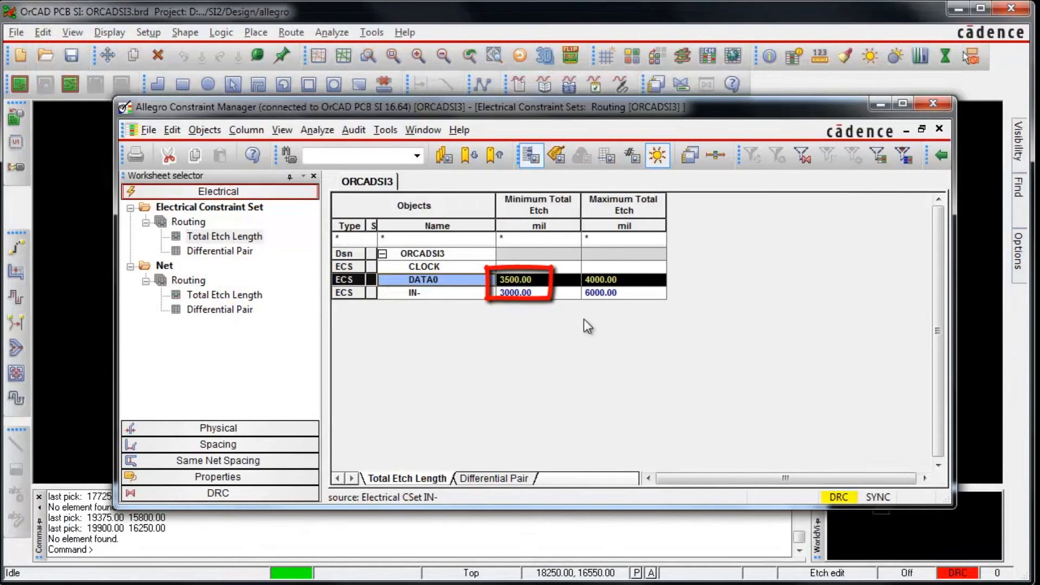
click(252, 297)
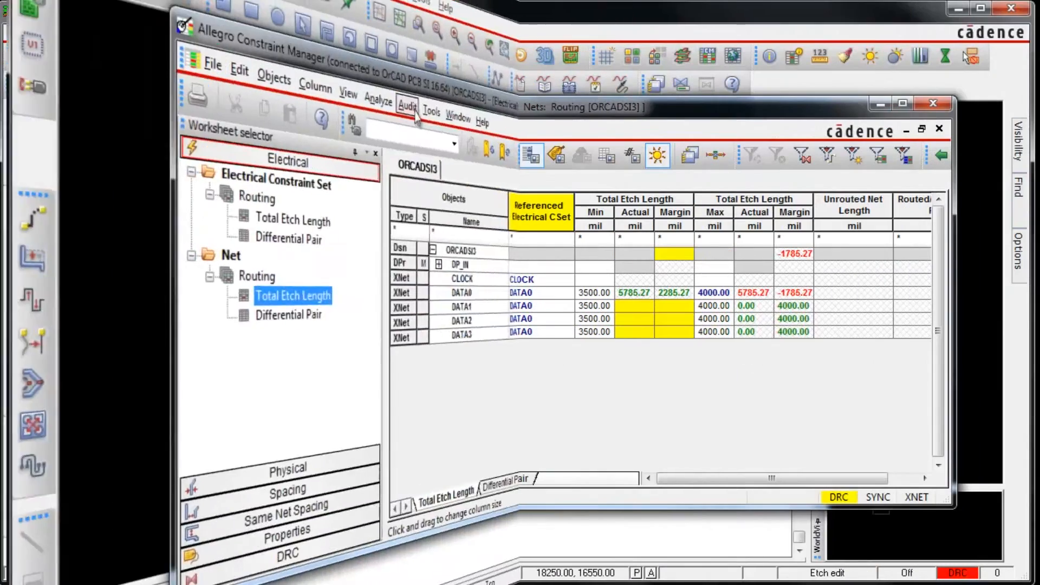
Step: Generate a constraints audit report, replacing the existing constraintsaudit.rpt file
click(354, 129)
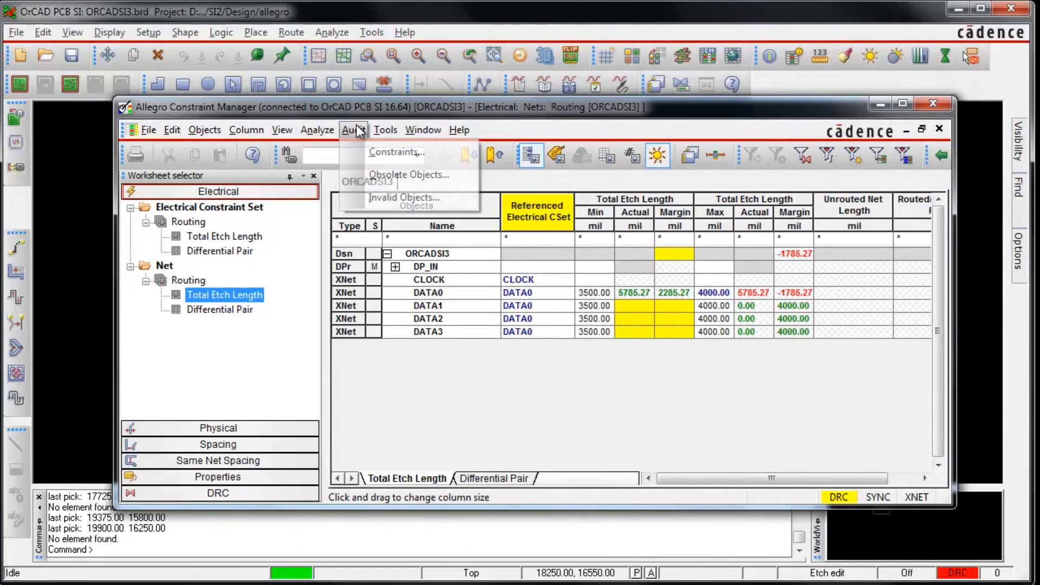
click(379, 152)
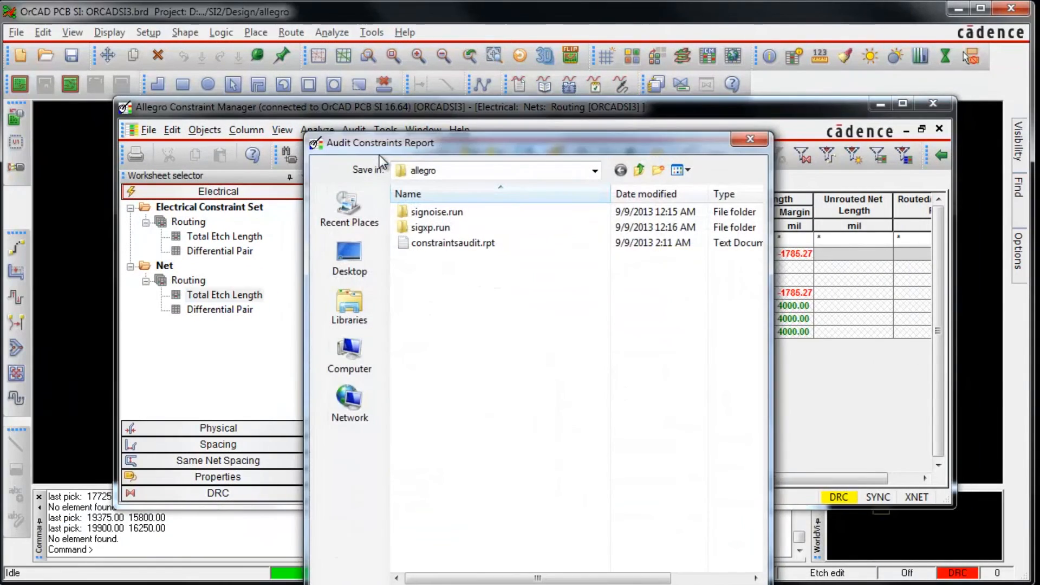
double_click(431, 243)
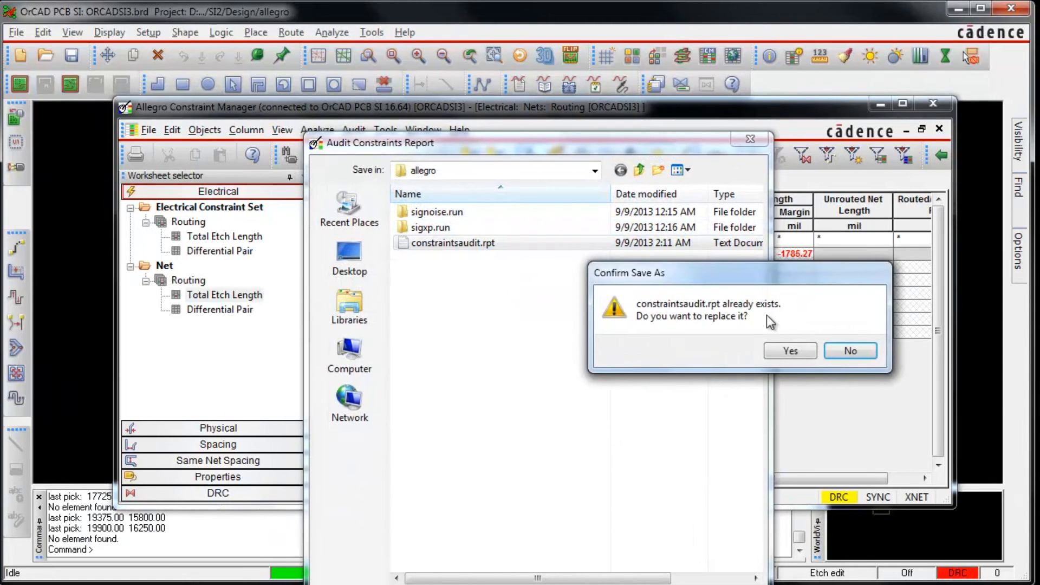
click(780, 353)
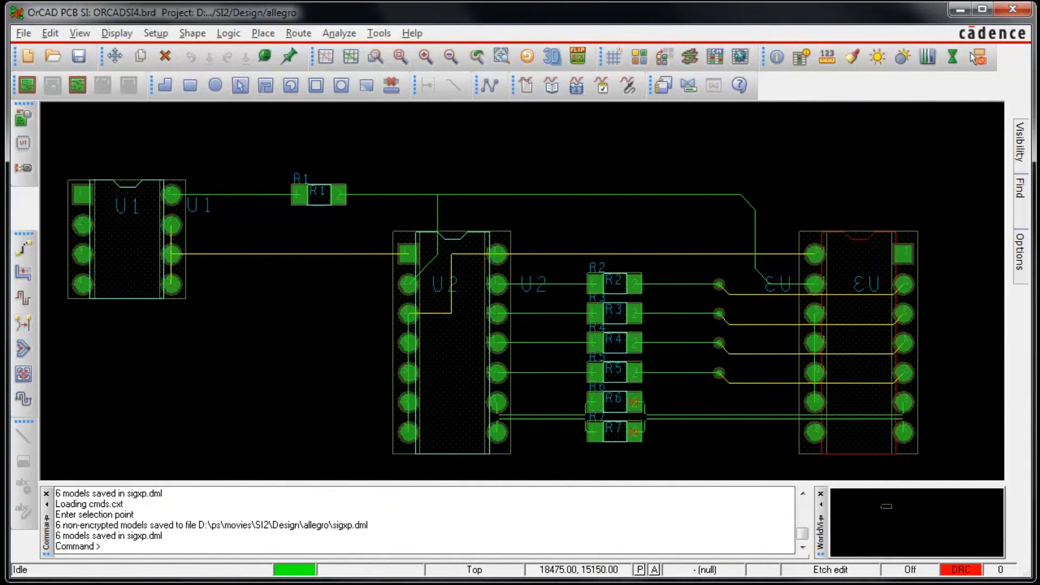
Step: Probe net DATA0 on the ORCADSI4 board and extract its routed topology into SigXplorer, fitted to the canvas
click(331, 33)
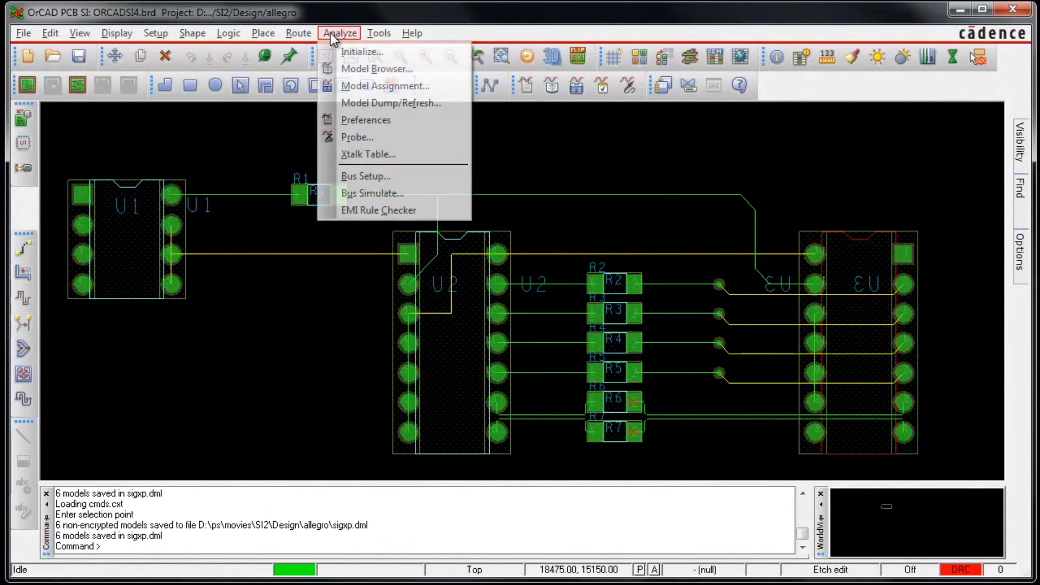
click(356, 137)
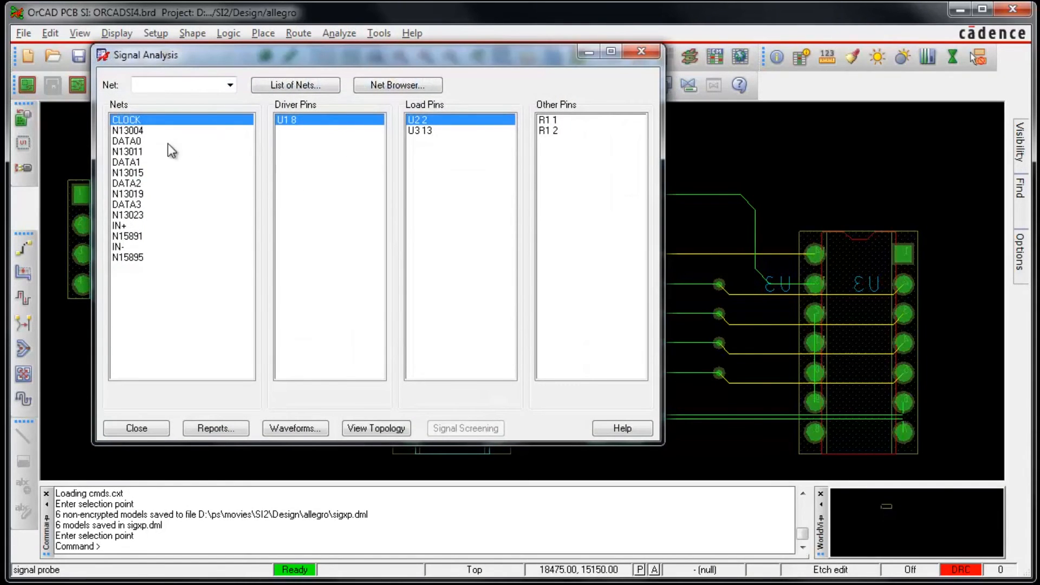
click(140, 142)
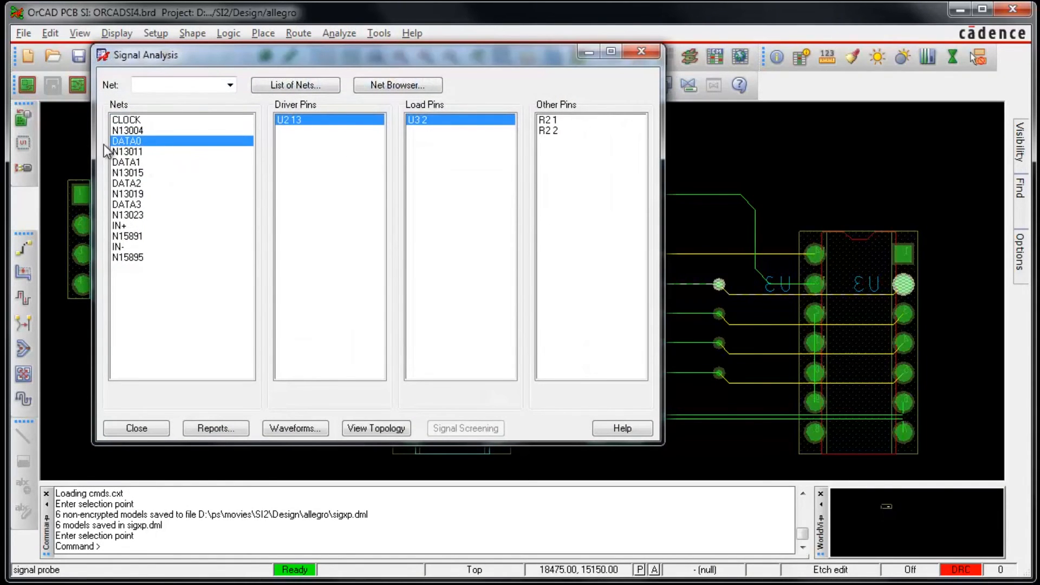
click(361, 427)
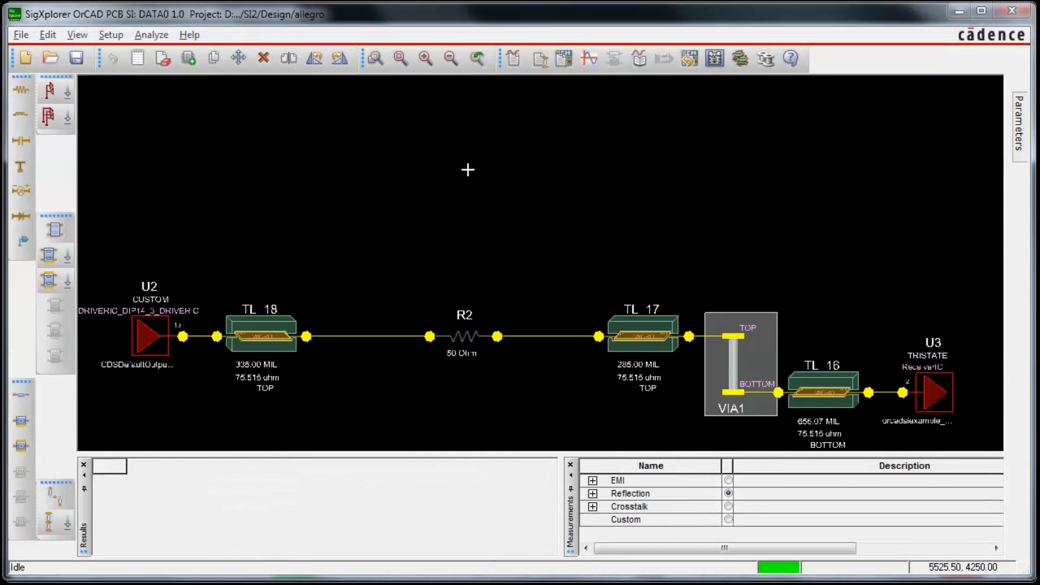
click(403, 58)
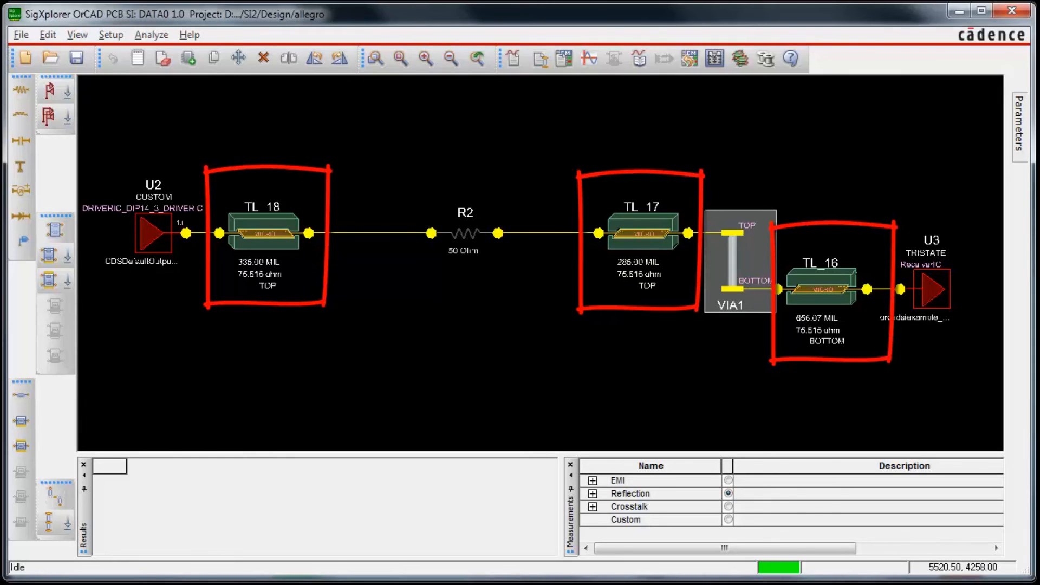
Step: Examine the total etch length limits in the wiring constraints of the extracted DATA0 topology
click(103, 35)
click(136, 52)
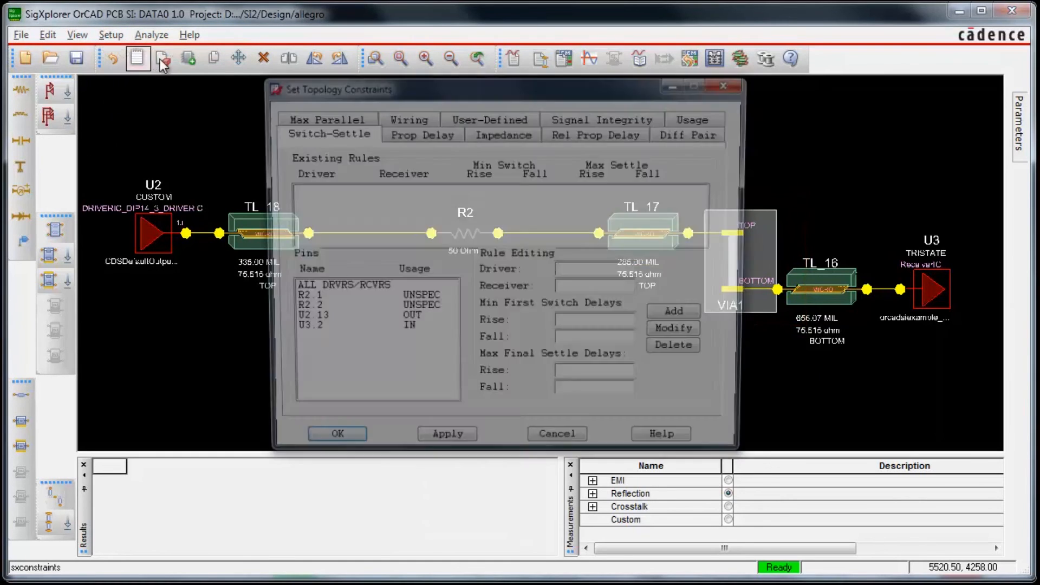
click(402, 116)
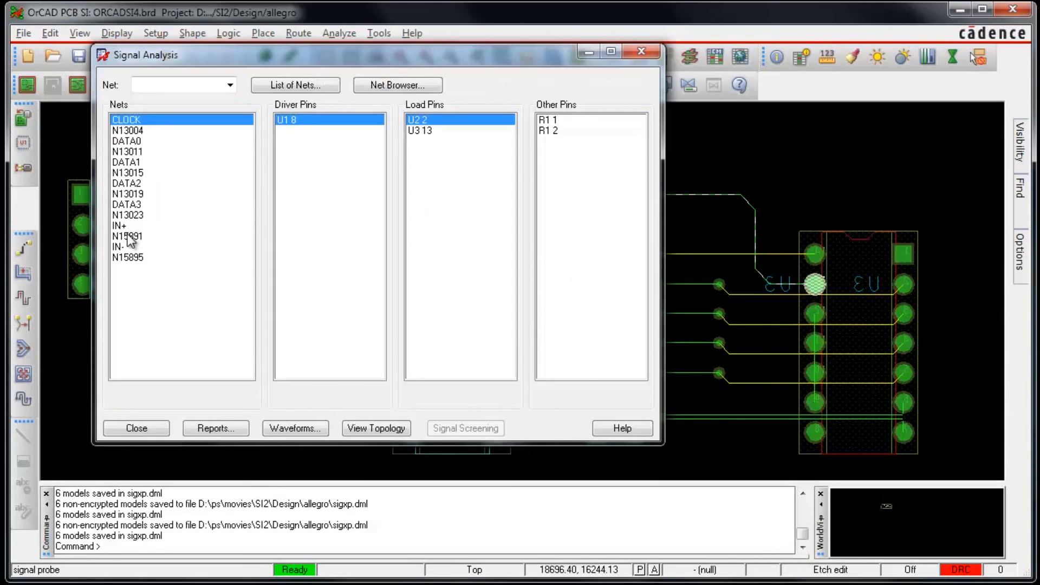
Step: Extract the routed topology of net IN+ and that of net CLOCK from the ORCADSI4 board into SigXplorer
click(133, 226)
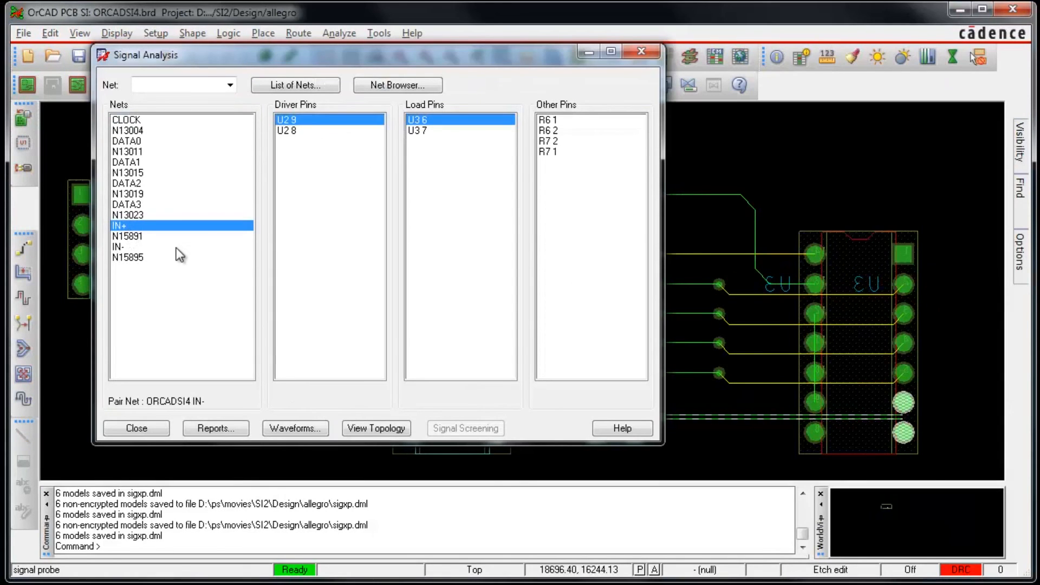
click(366, 430)
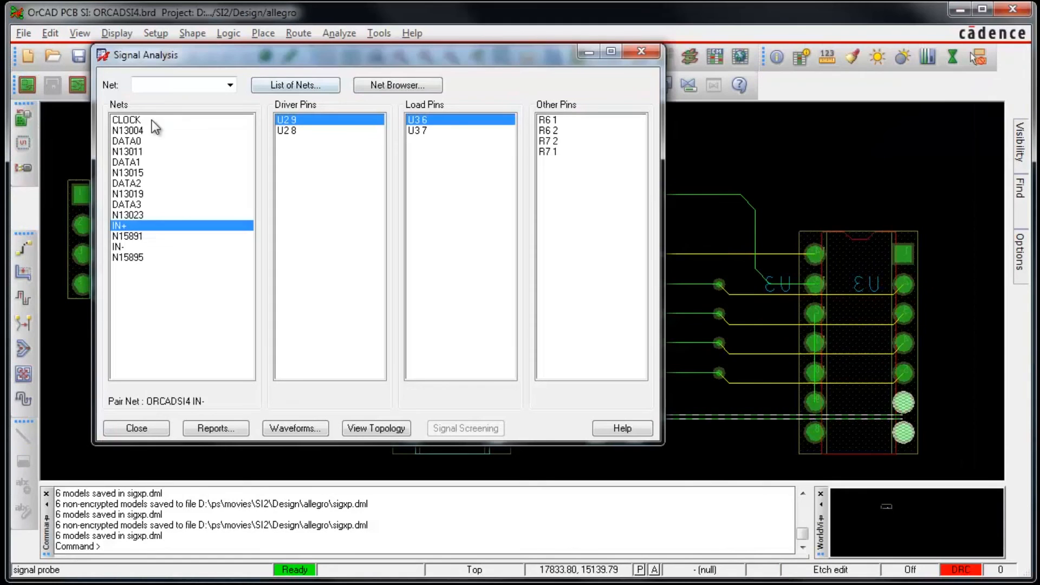
click(129, 120)
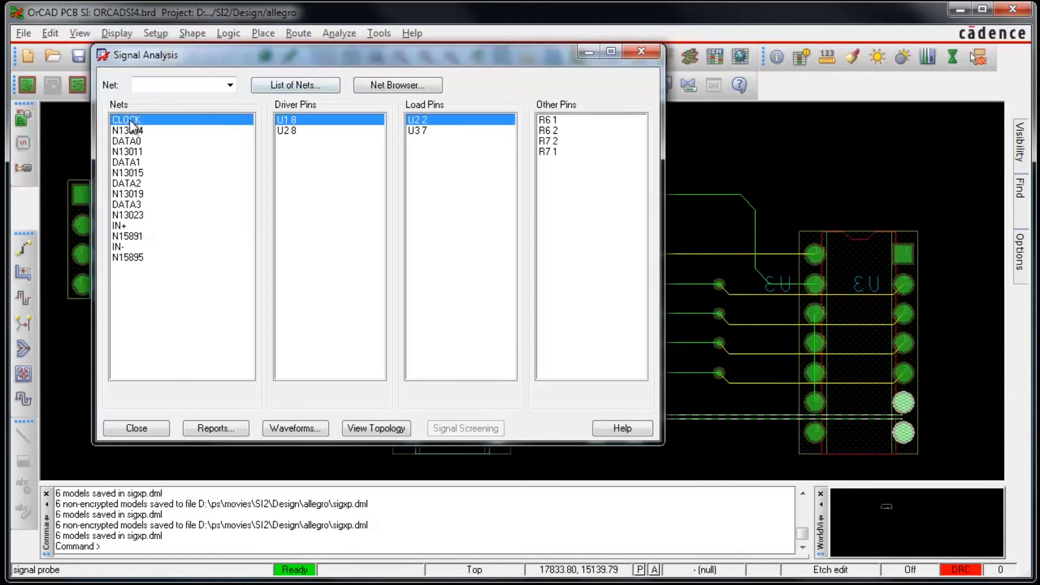
click(367, 428)
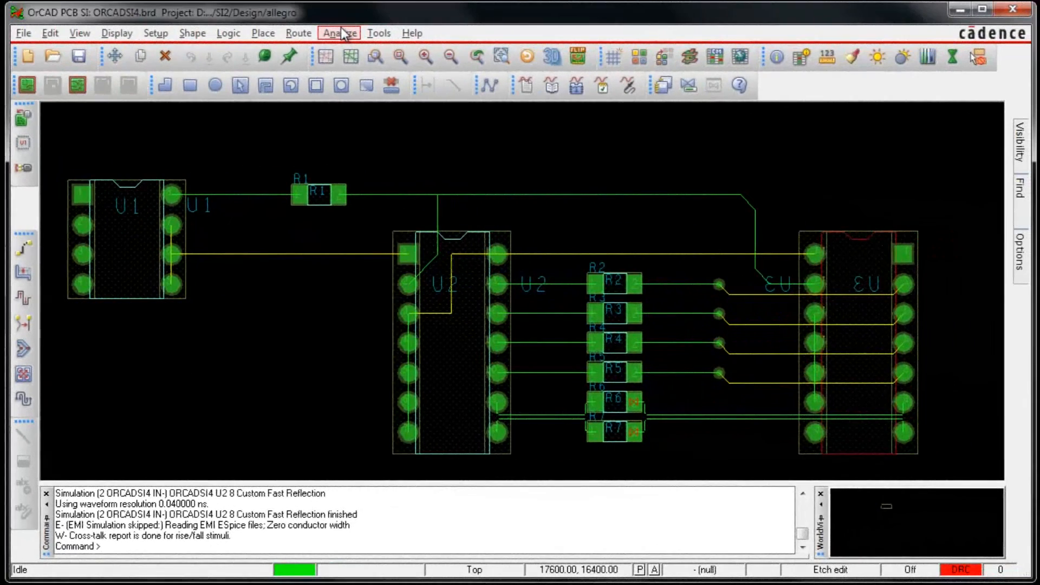
Step: Probe the board's nets and create Fast-mode standard reports for reflection summary, delay, ringing, single net EMI and detailed crosstalk
click(343, 34)
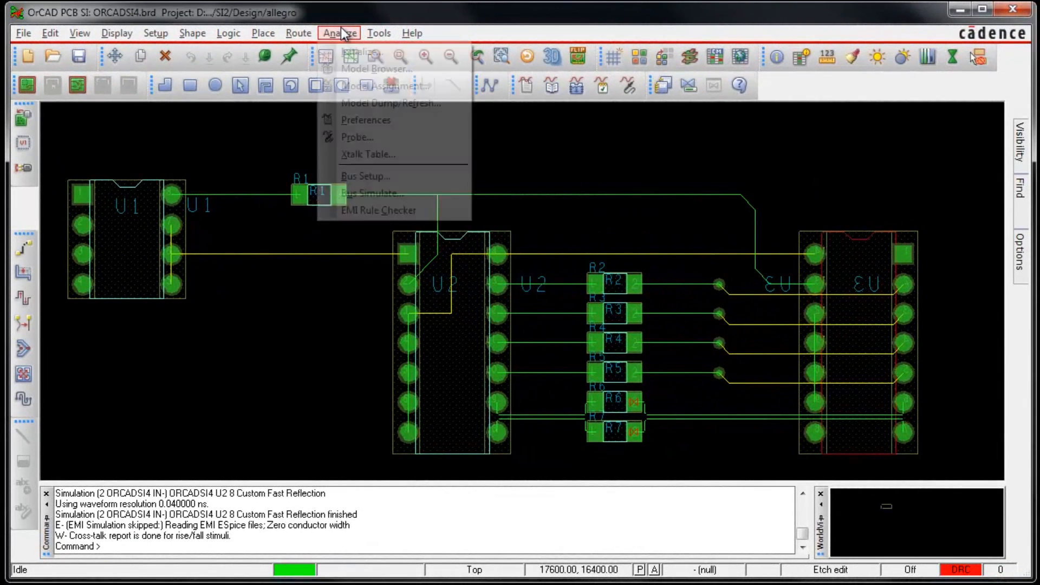
click(355, 134)
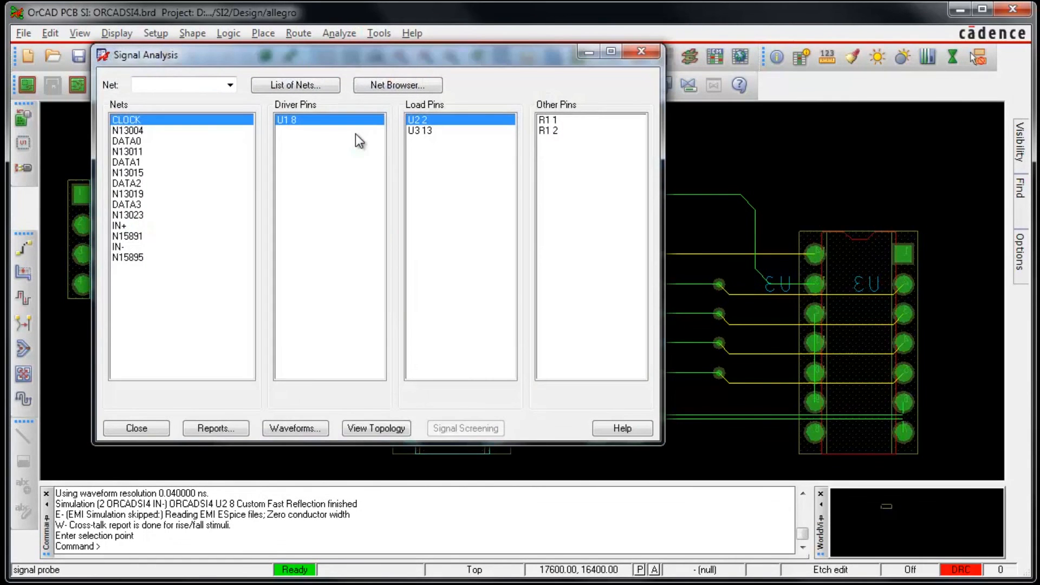
click(234, 427)
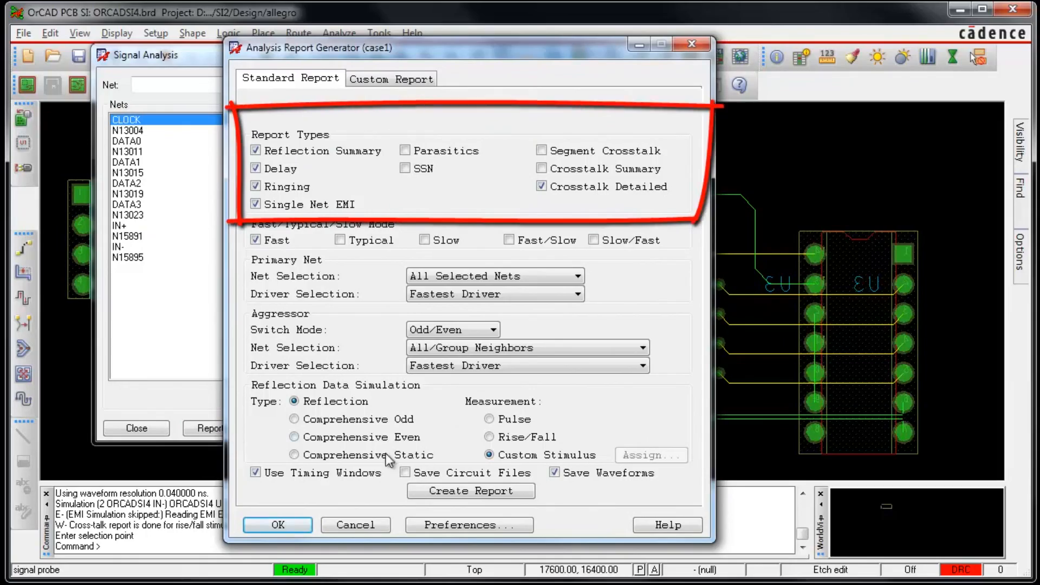
click(440, 490)
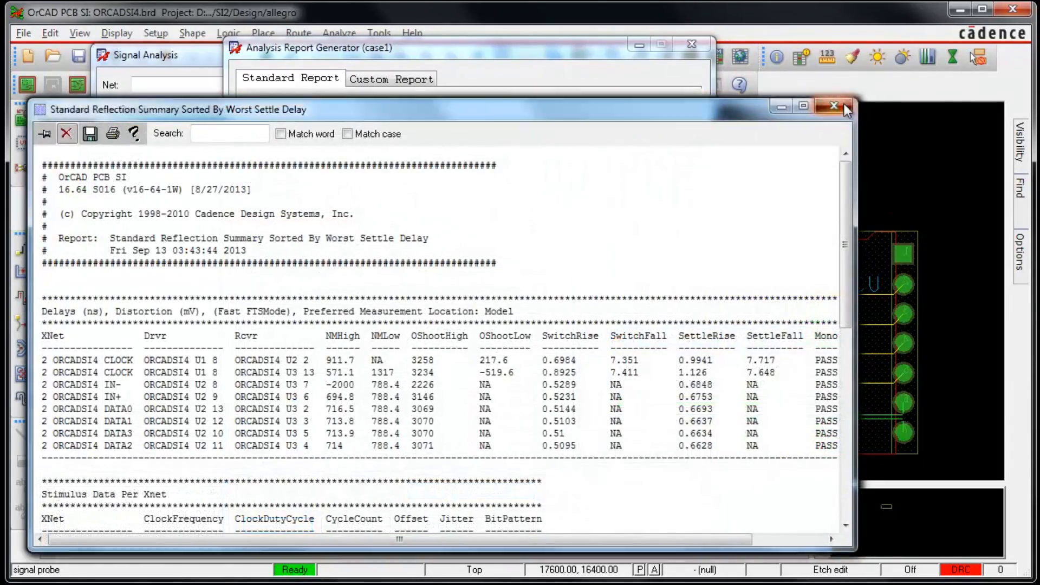
Step: Review the reflection summary, delay, ringing, crosstalk and single net emissions reports, closing each one
click(842, 104)
click(839, 105)
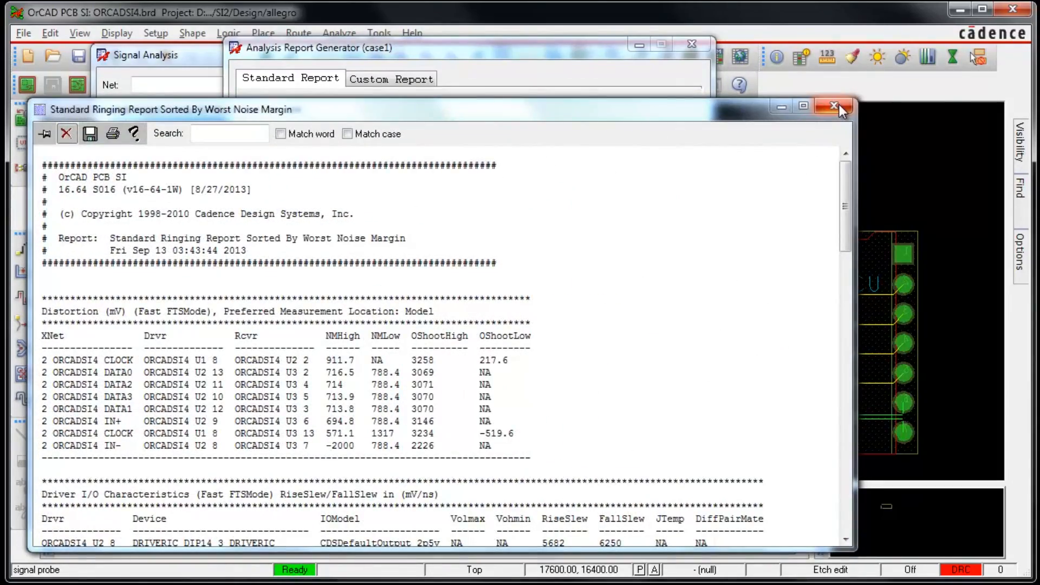
click(840, 105)
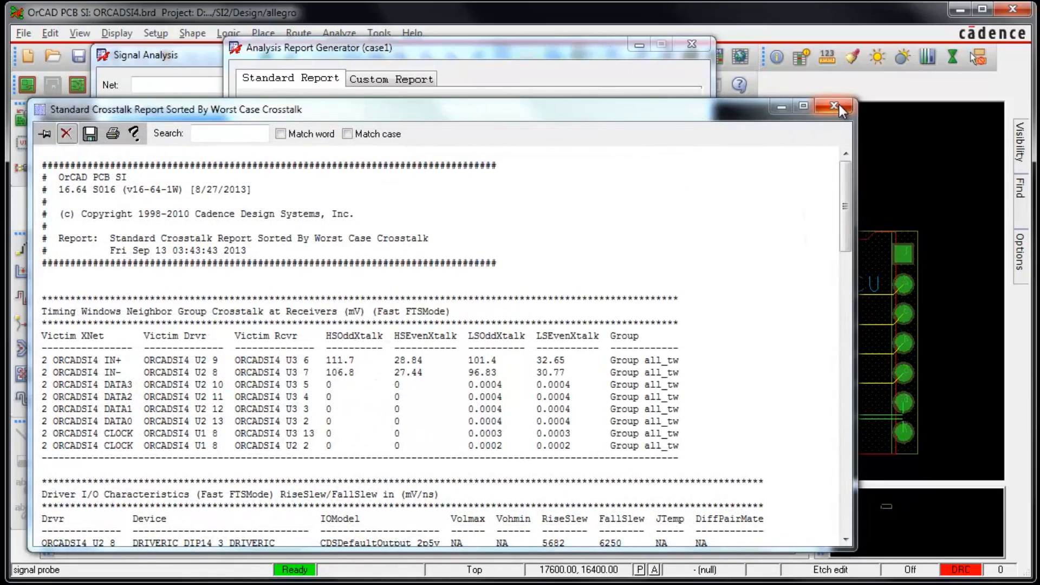
click(839, 105)
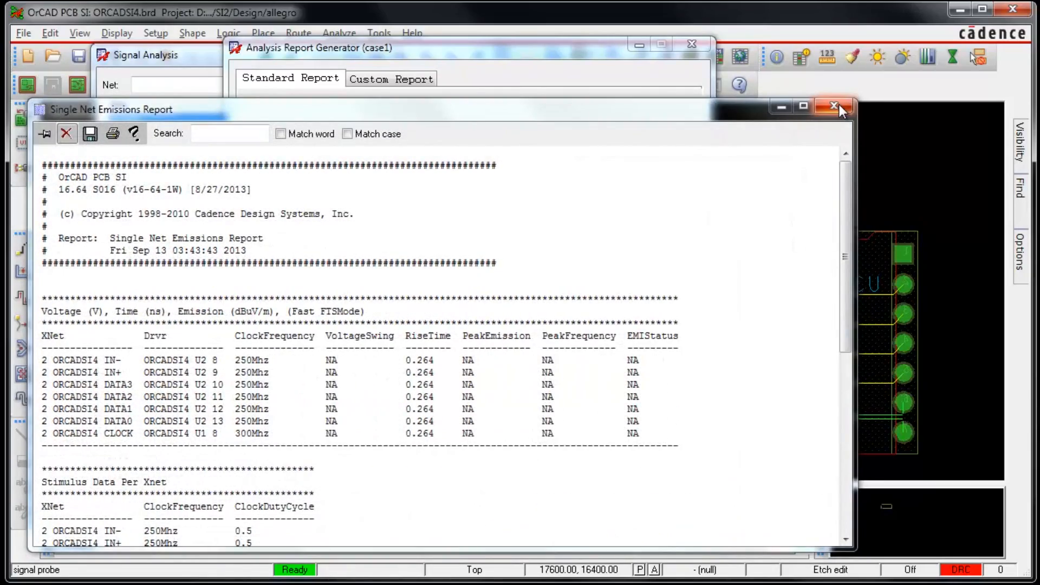
click(839, 105)
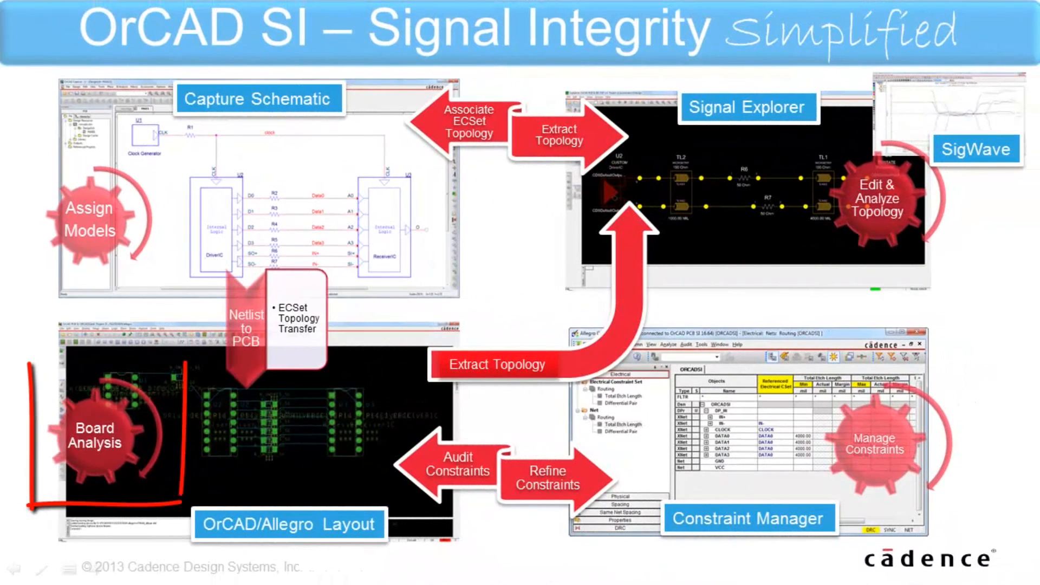